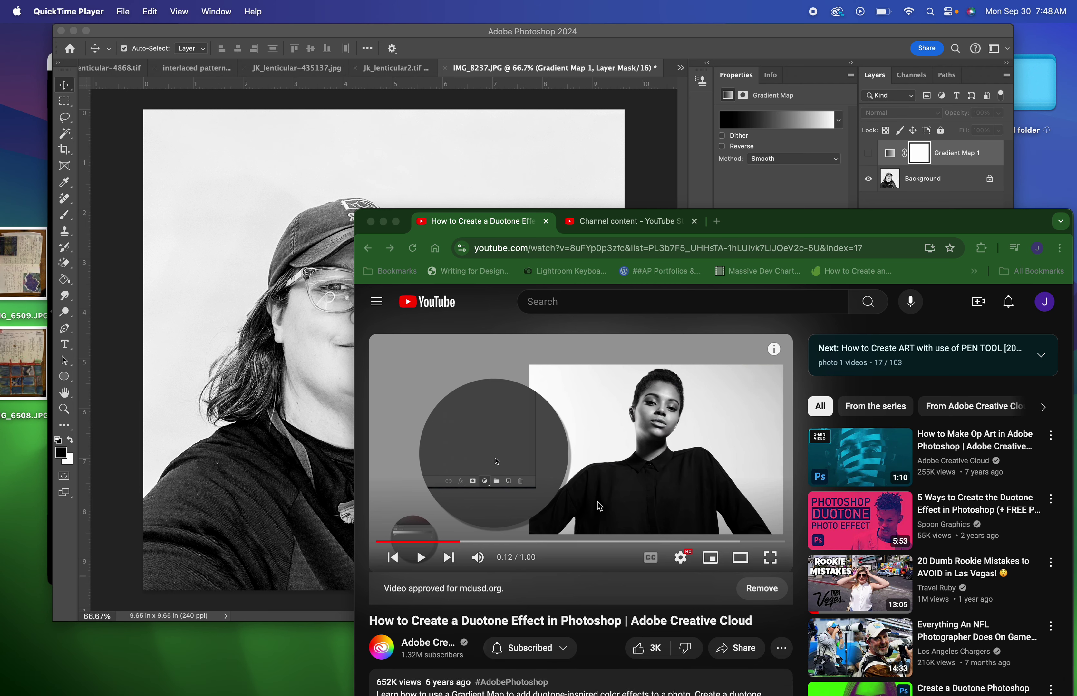
Briefly play and pause the duotone tutorial, then minimize Chrome to reveal the Photoshop portrait
left_click_drag(788, 225, 652, 163)
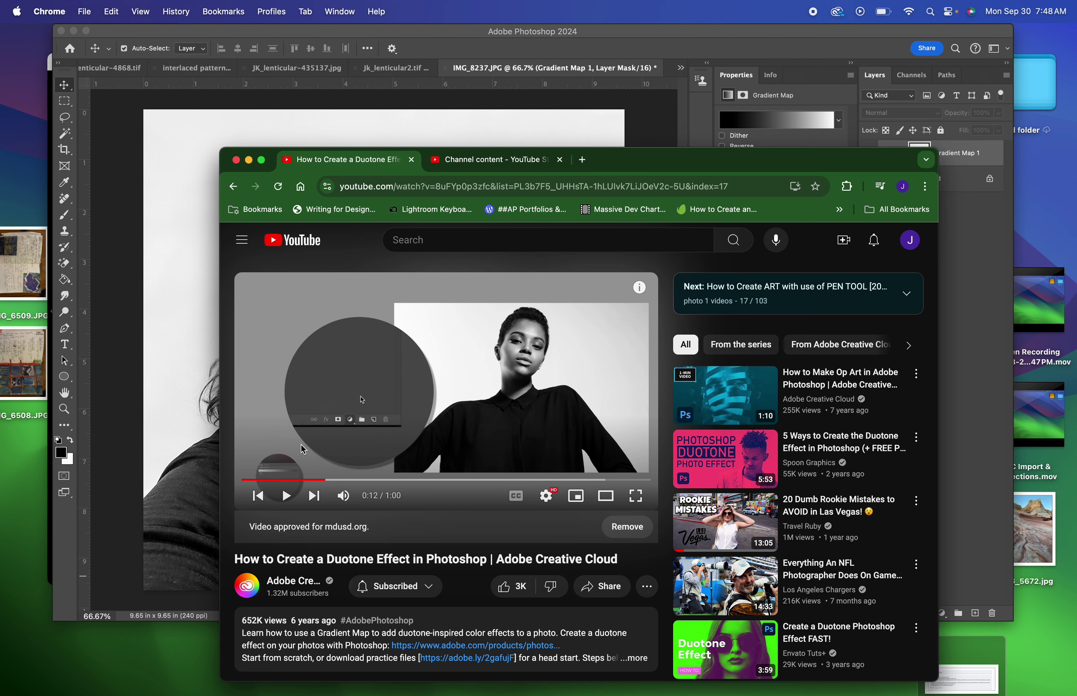
left_click(287, 496)
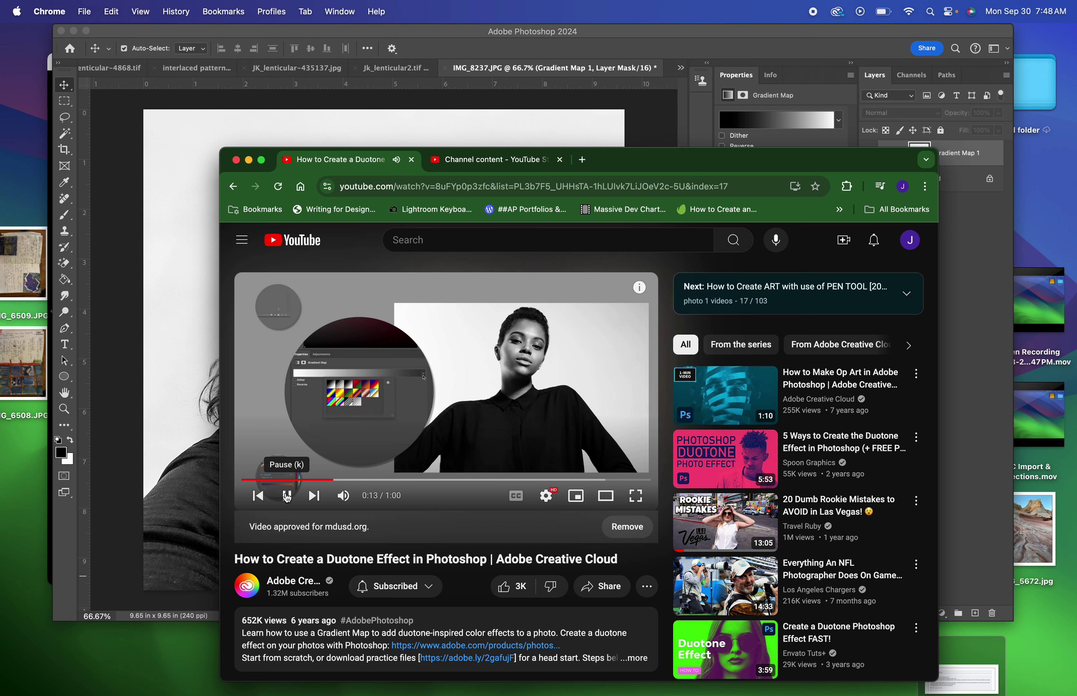
left_click(287, 497)
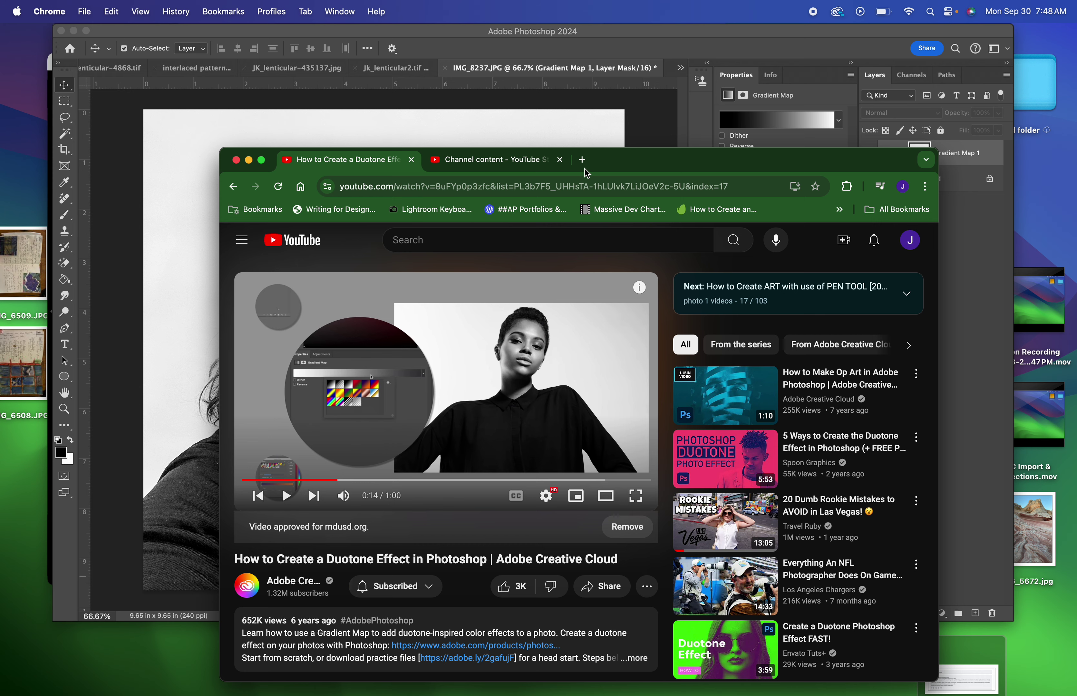
left_click(249, 160)
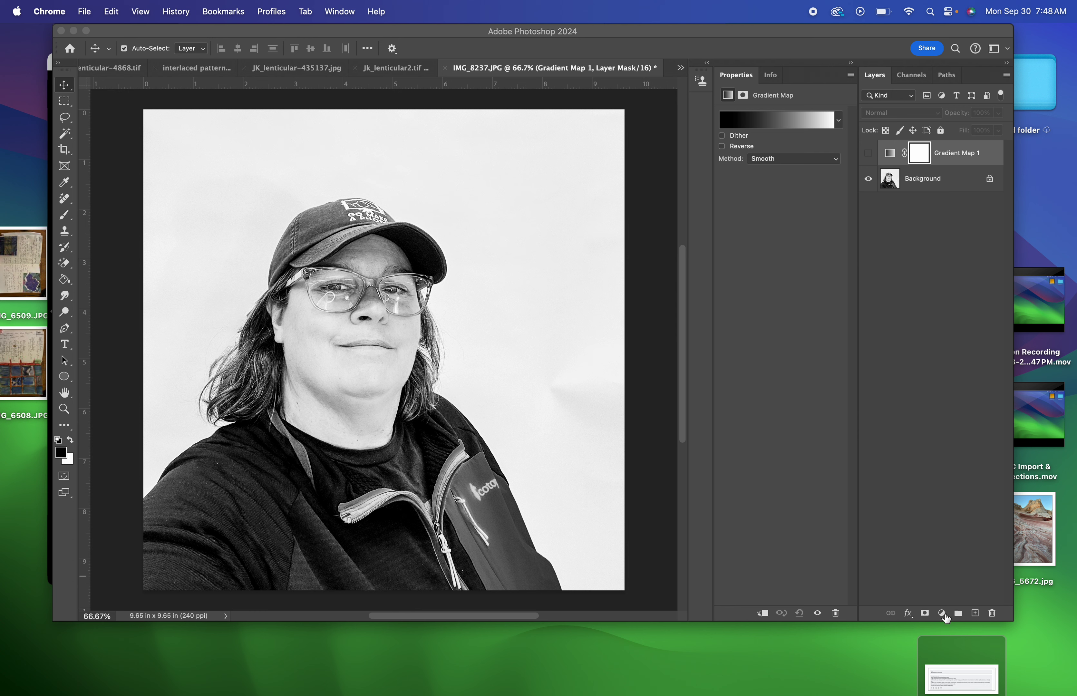
In Photoshop, toggle Gradient Map 1 on, off and on to compare, then open its Gradient Editor
left_click(941, 614)
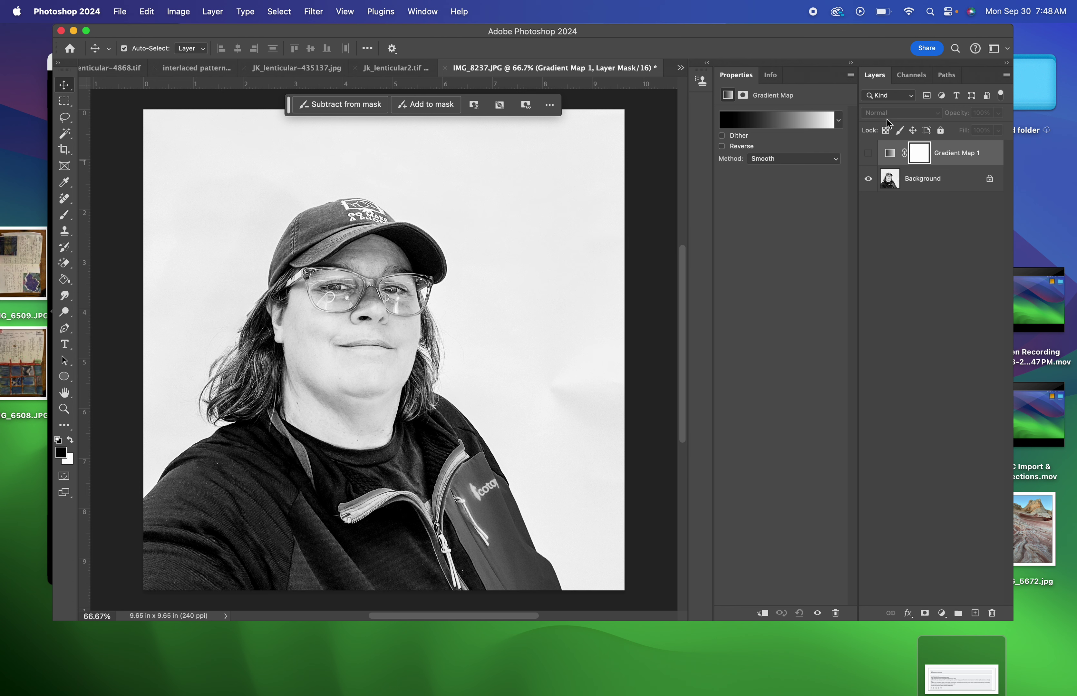
left_click(869, 154)
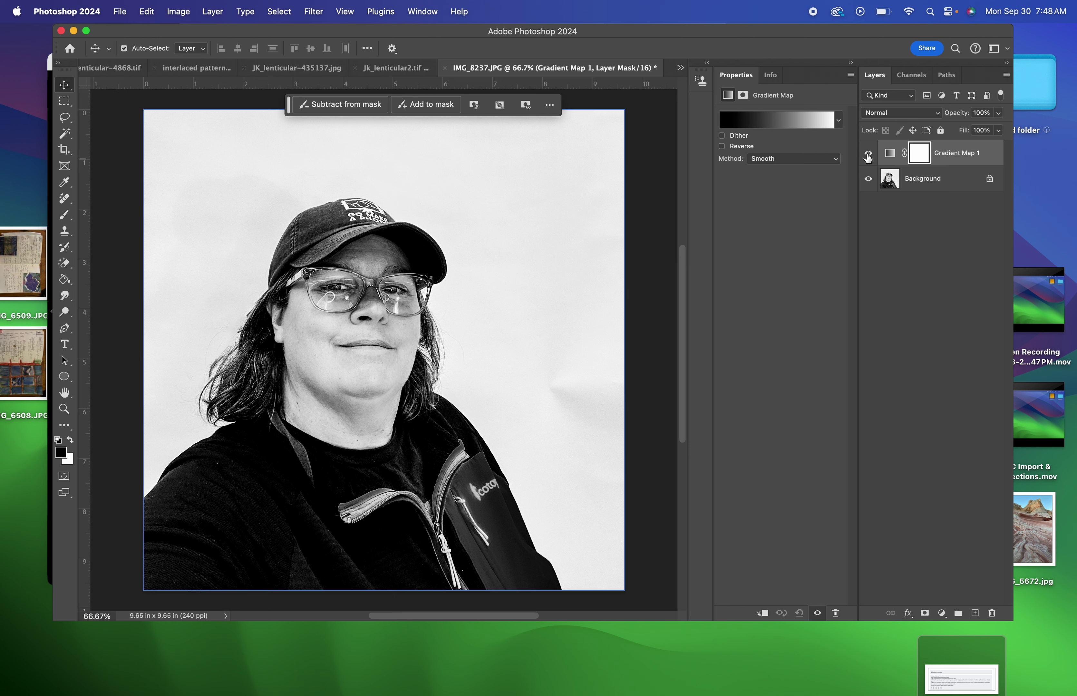
left_click(867, 154)
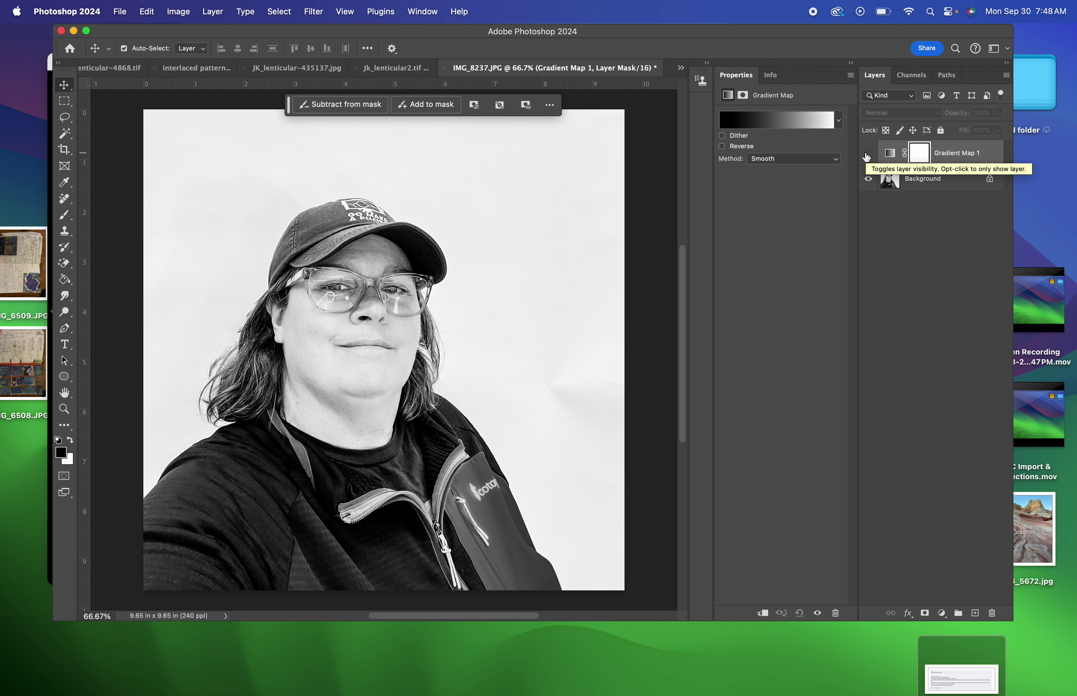
left_click(867, 154)
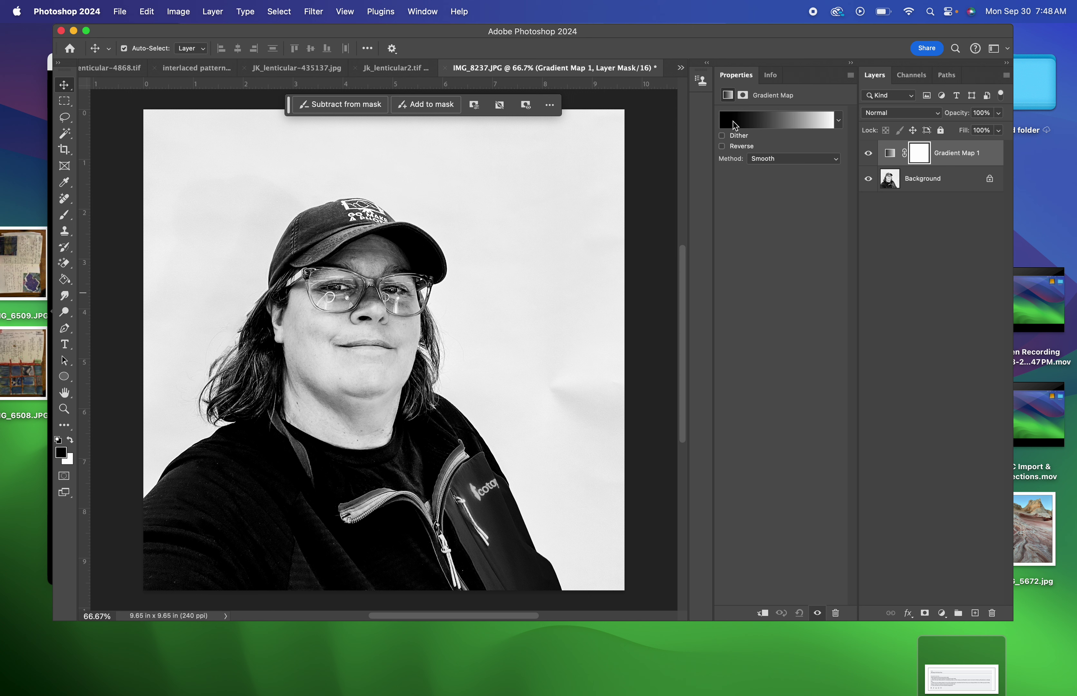
left_click(755, 121)
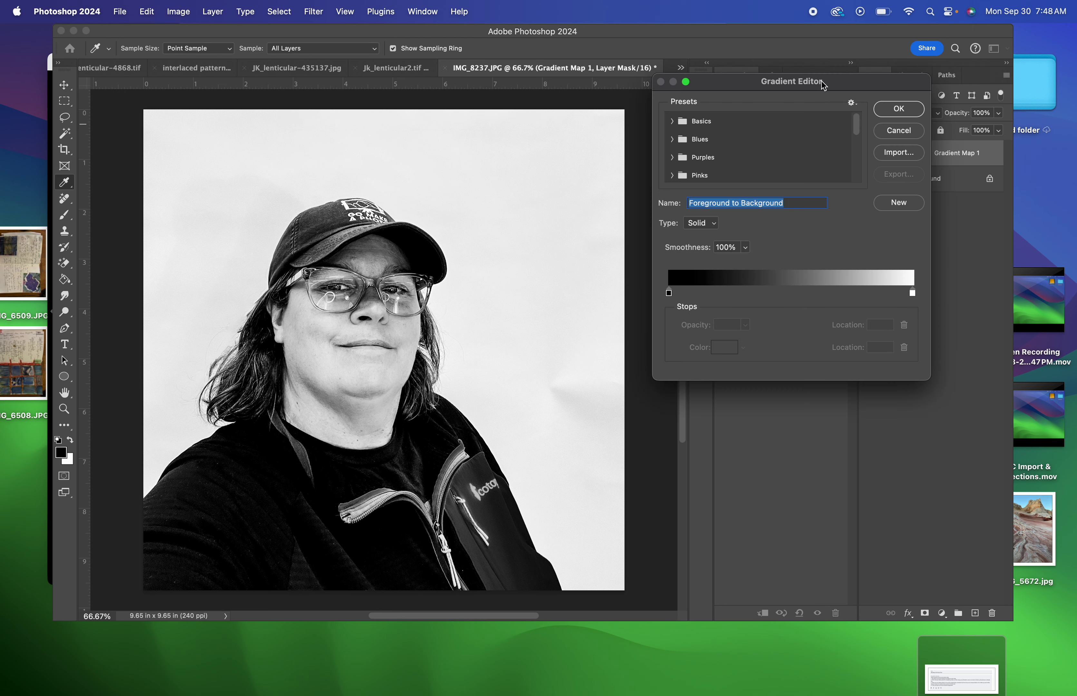
Move the Gradient Editor aside and browse the Basics and Blues preset folders
left_click_drag(835, 82, 643, 135)
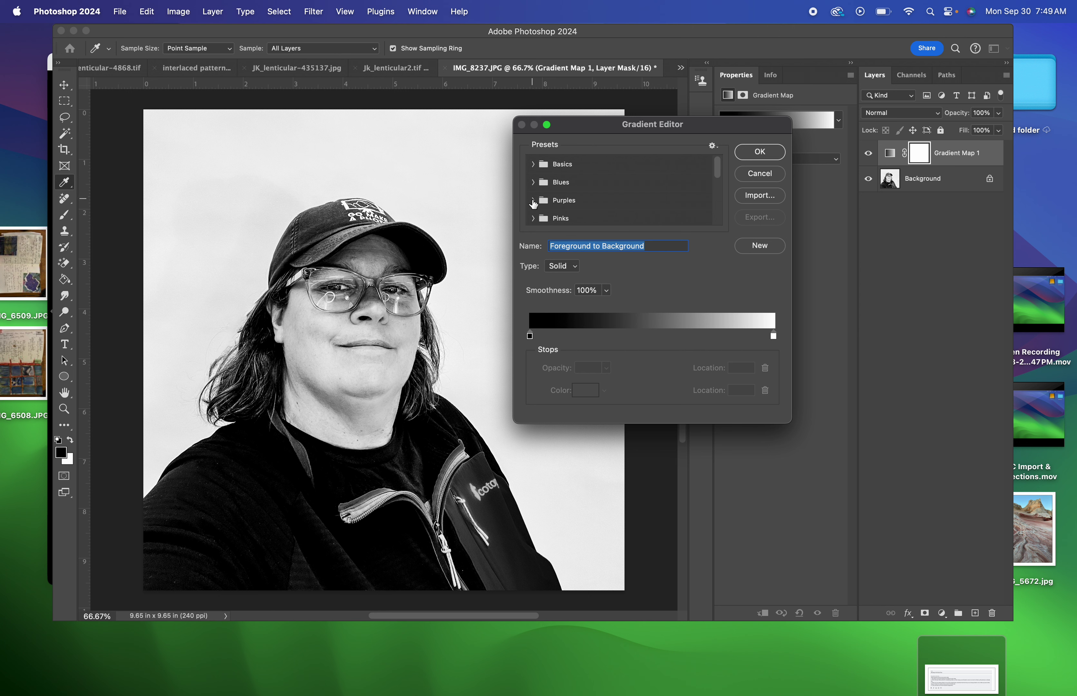
left_click(532, 163)
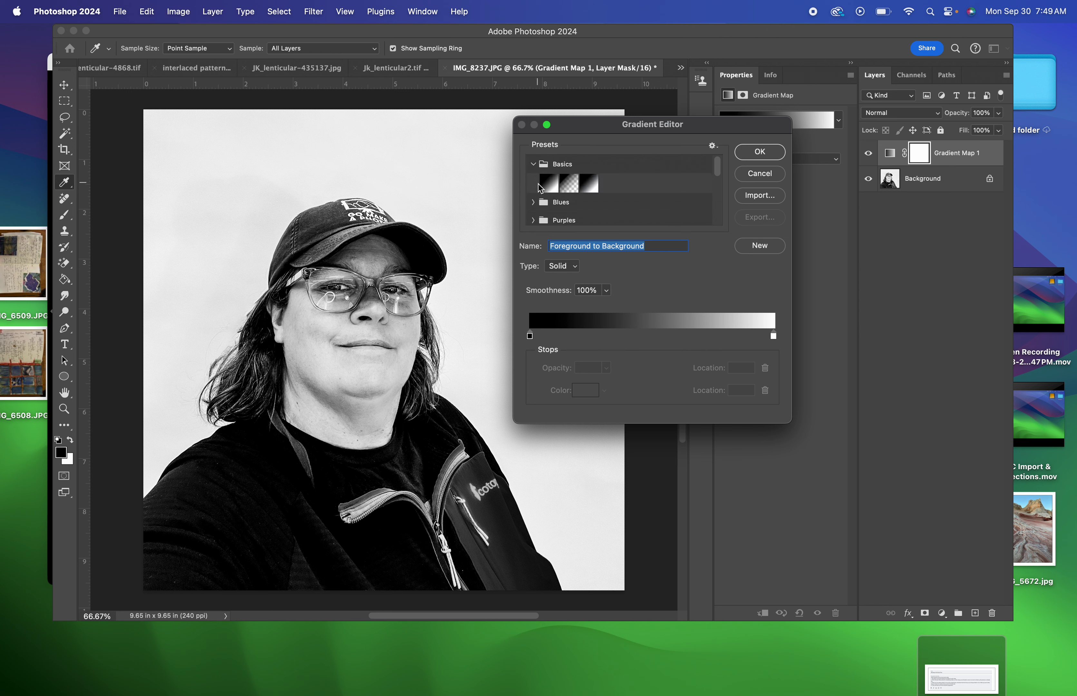
left_click(532, 164)
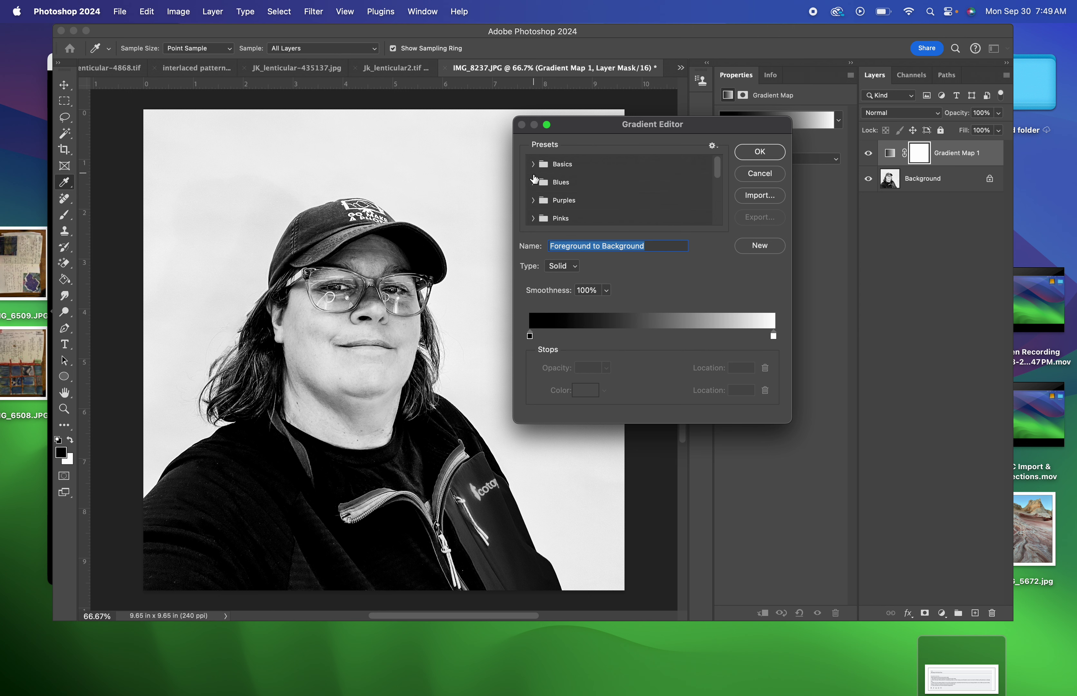
left_click(533, 183)
scroll(561, 213, "down", 3)
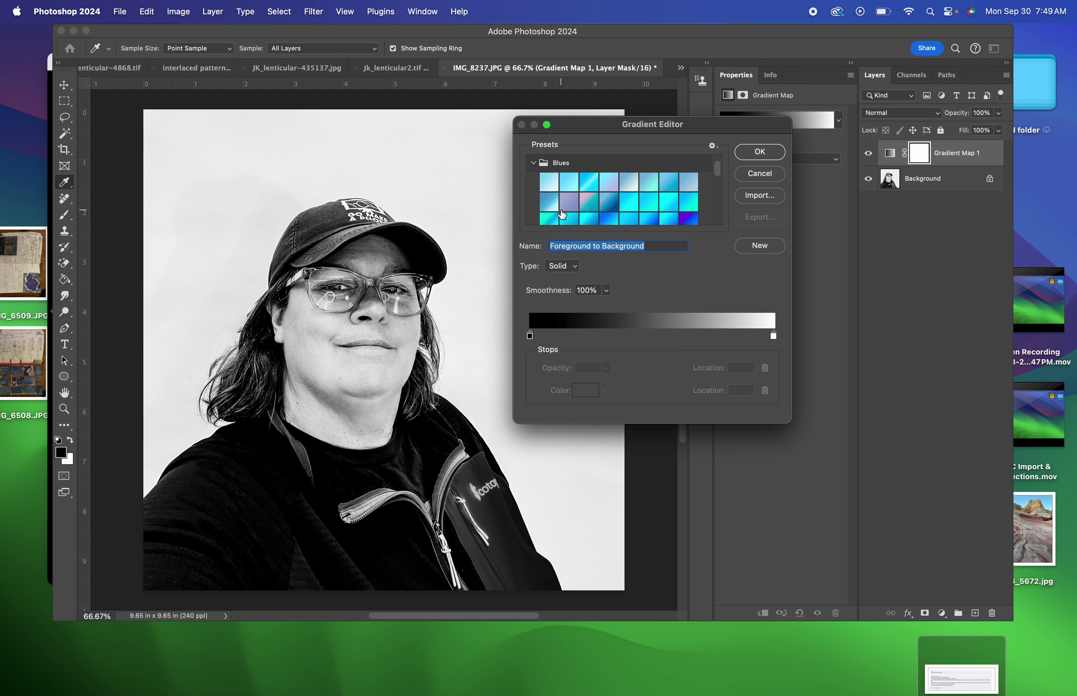
scroll(561, 213, "down", 2)
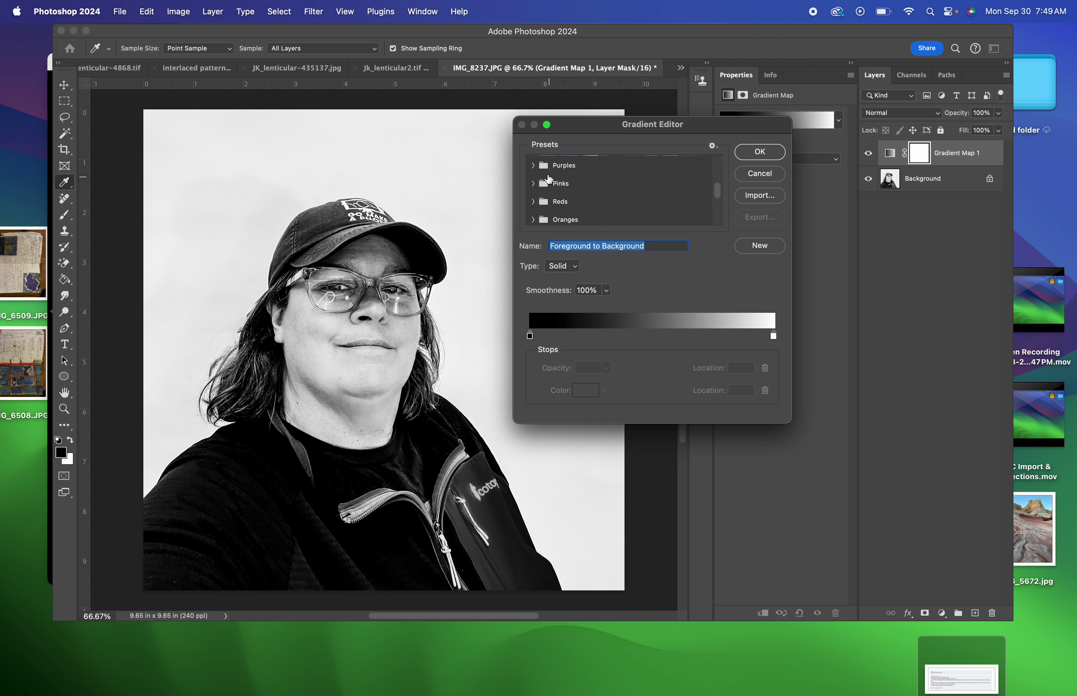
Expand the Purples and Pinks preset folders, then open the Oranges collection
left_click(533, 167)
scroll(609, 205, "down", 2)
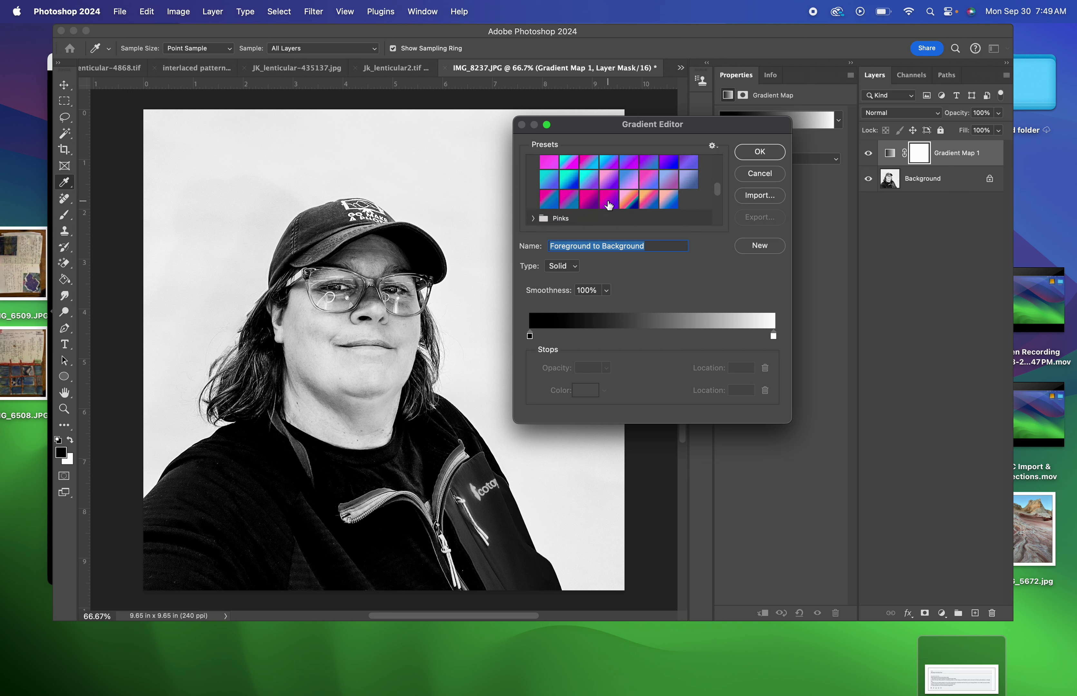
left_click(533, 210)
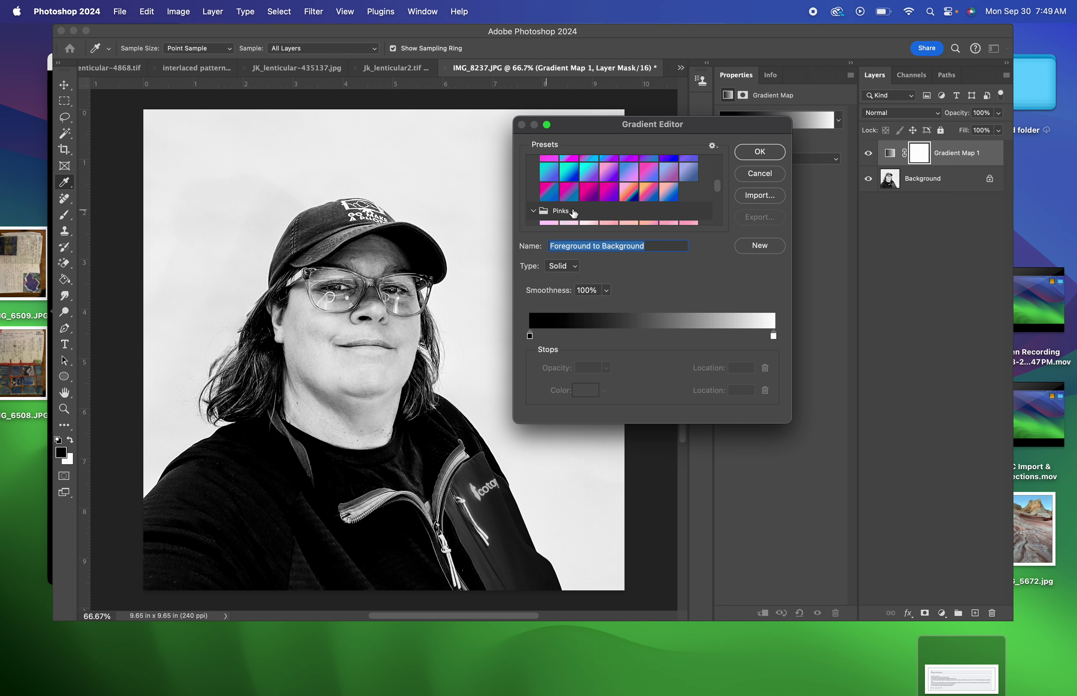
scroll(619, 211, "down", 1)
scroll(619, 212, "down", 4)
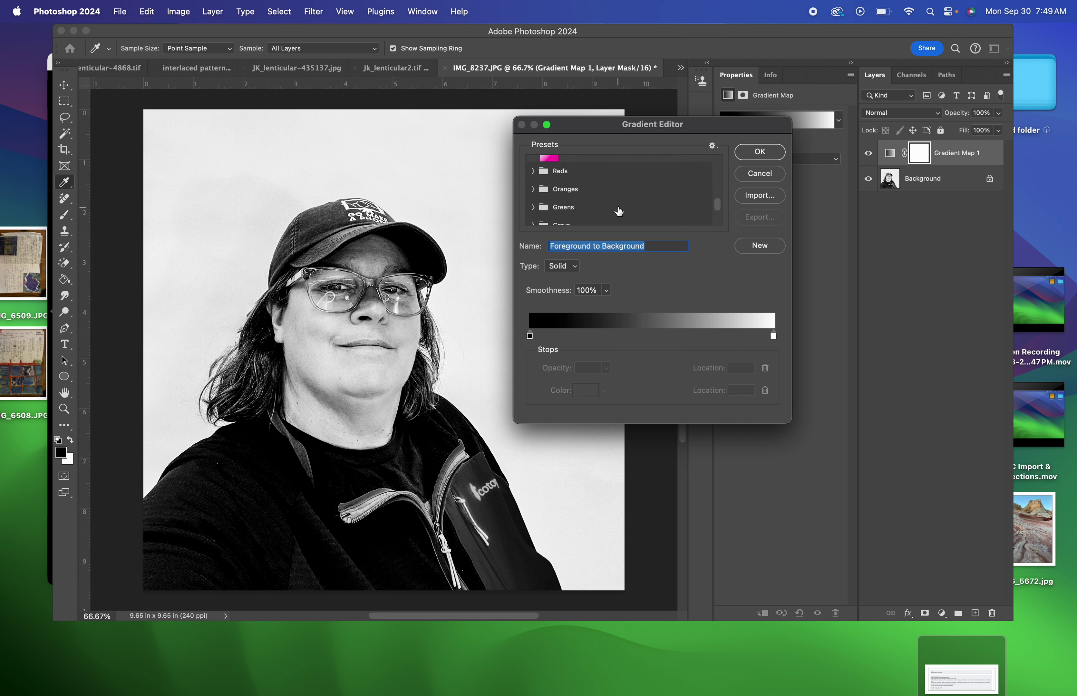
left_click(539, 189)
scroll(643, 206, "down", 2)
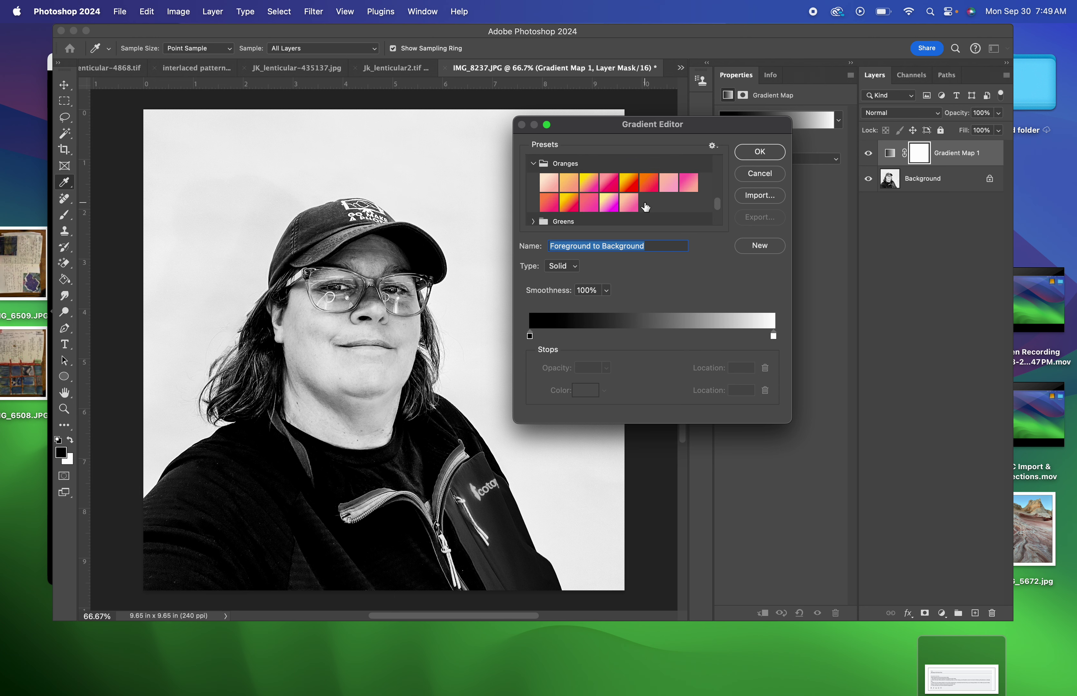
Try the Orange_05, Orange_12 and Orange_03 presets, then apply Orange_04 to the gradient map
left_click(628, 181)
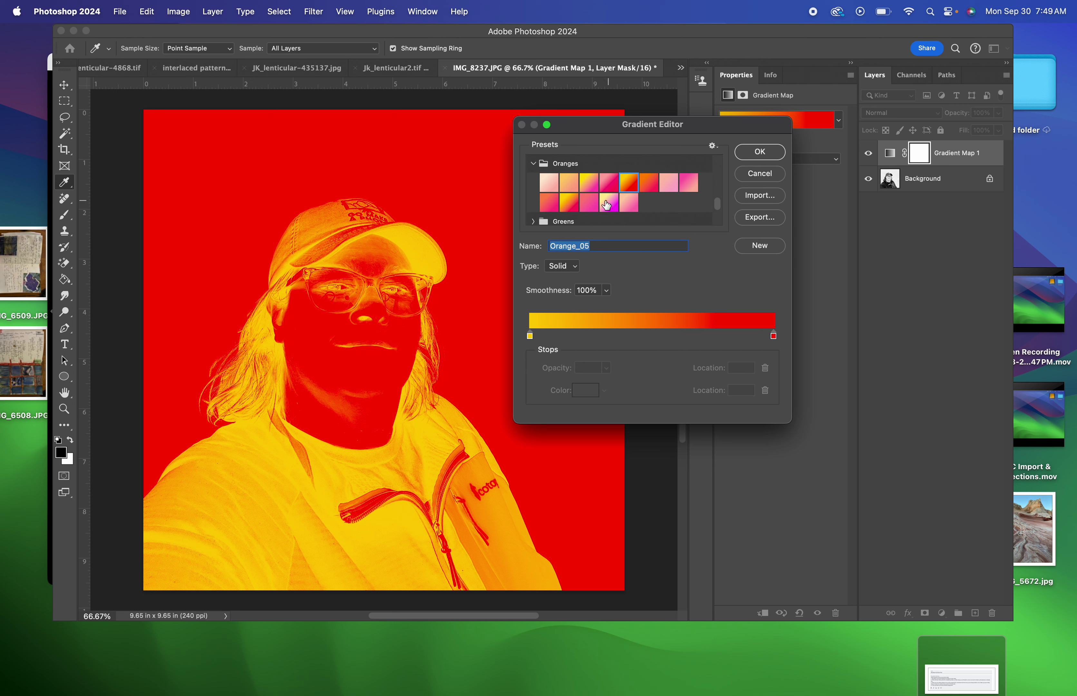
left_click(609, 202)
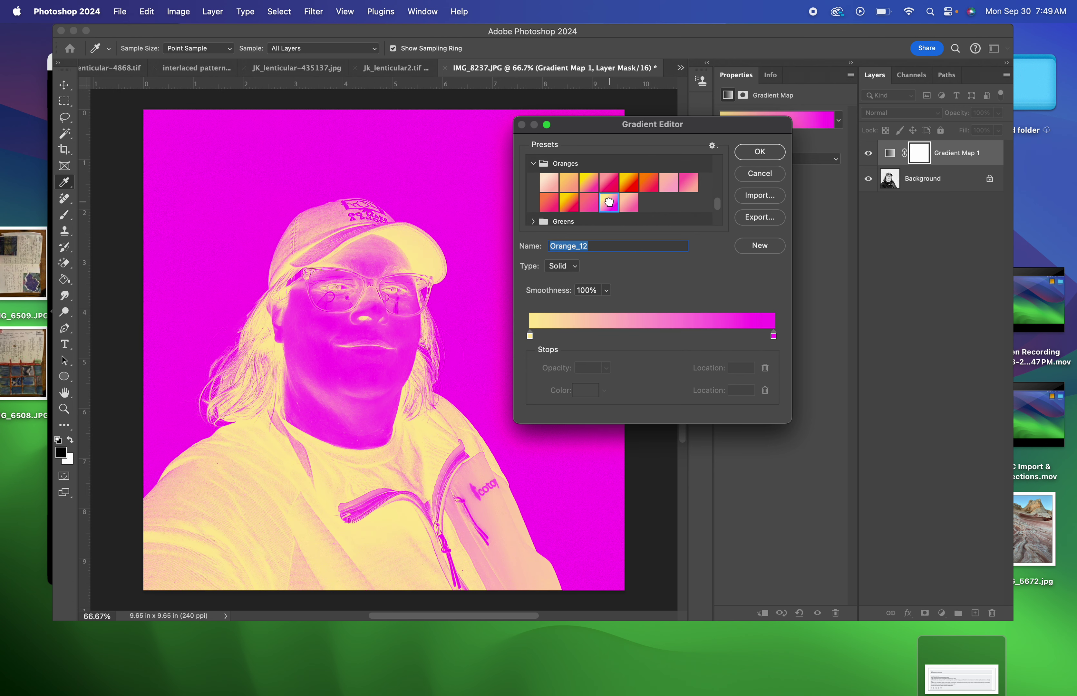
left_click(629, 204)
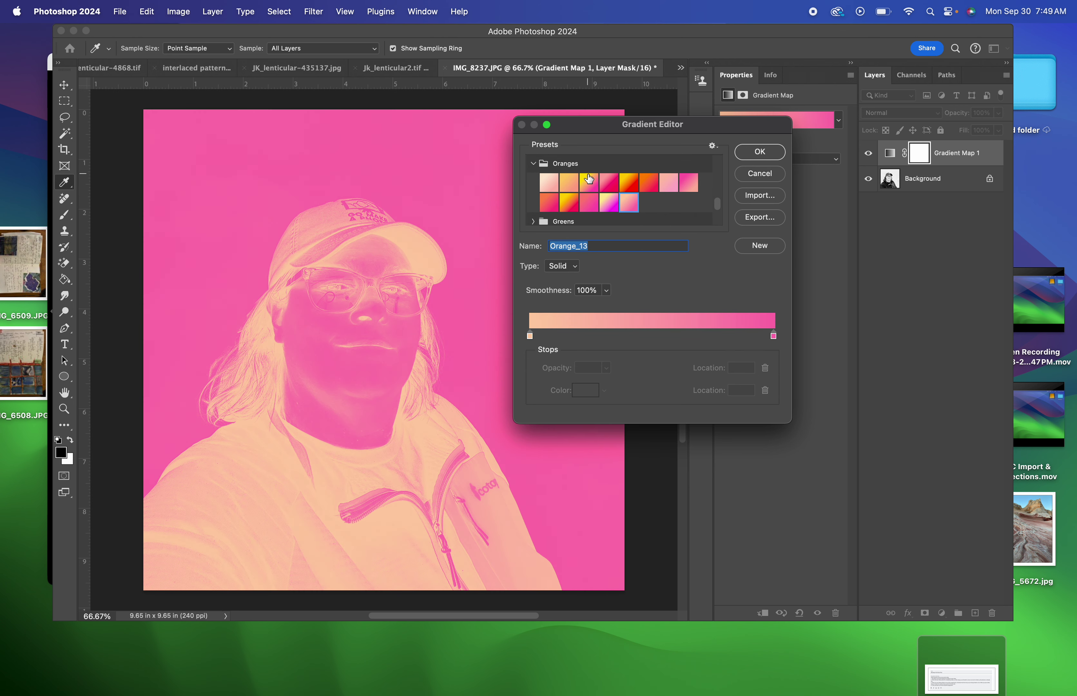
left_click(587, 178)
scroll(673, 182, "down", 3)
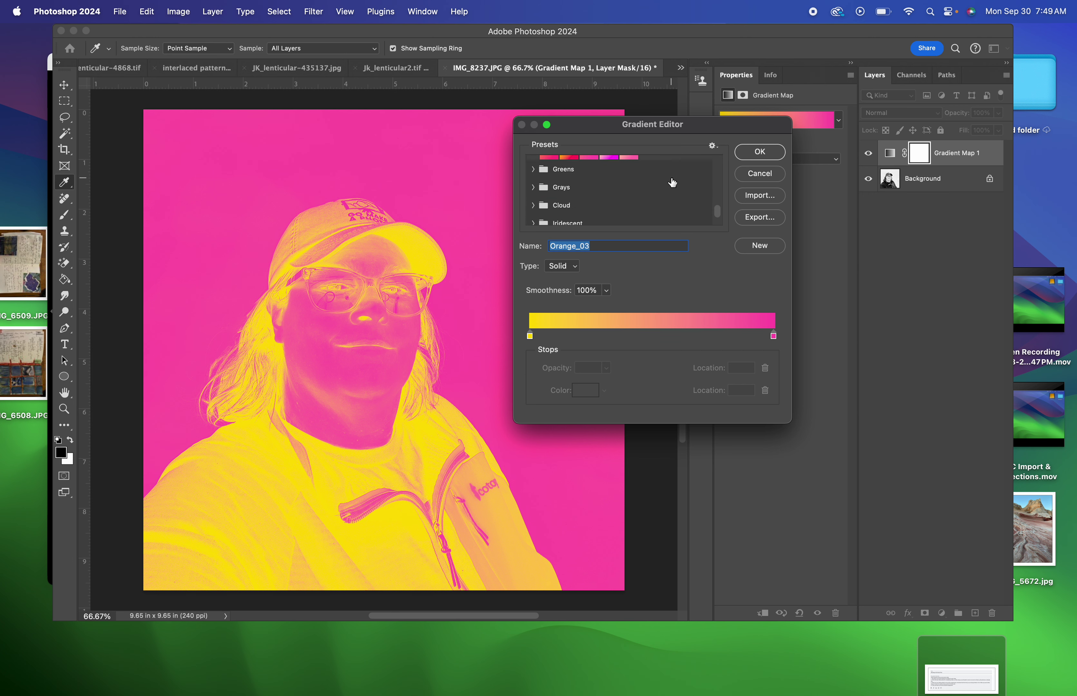
scroll(673, 182, "up", 1)
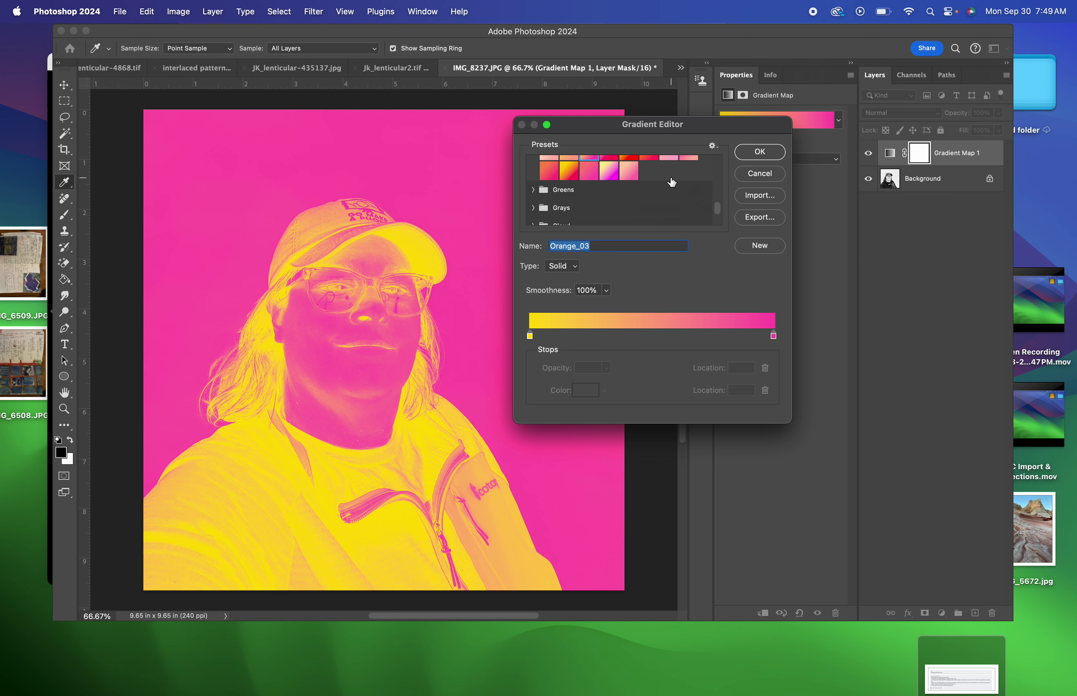
scroll(672, 182, "up", 1)
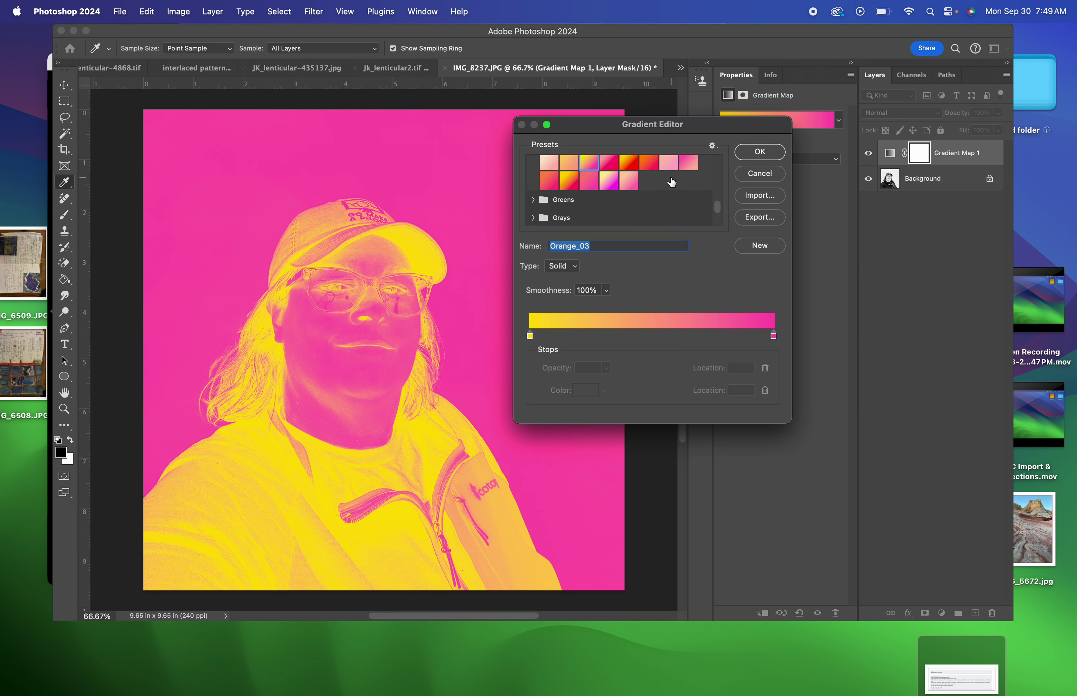
left_click(610, 162)
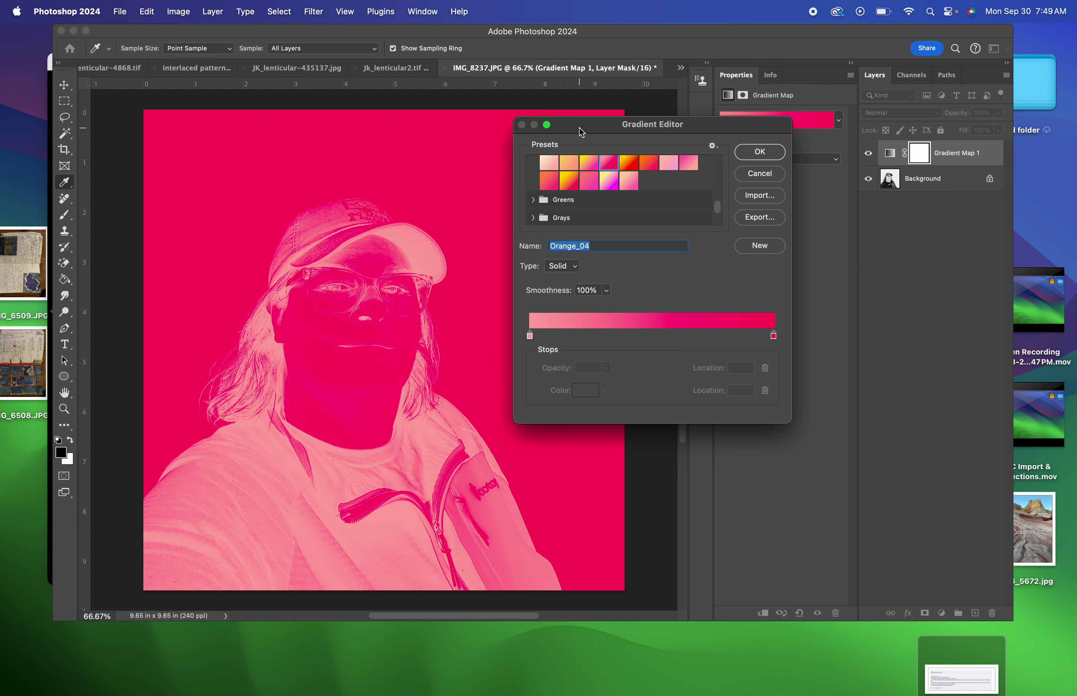
left_click_drag(581, 132, 651, 203)
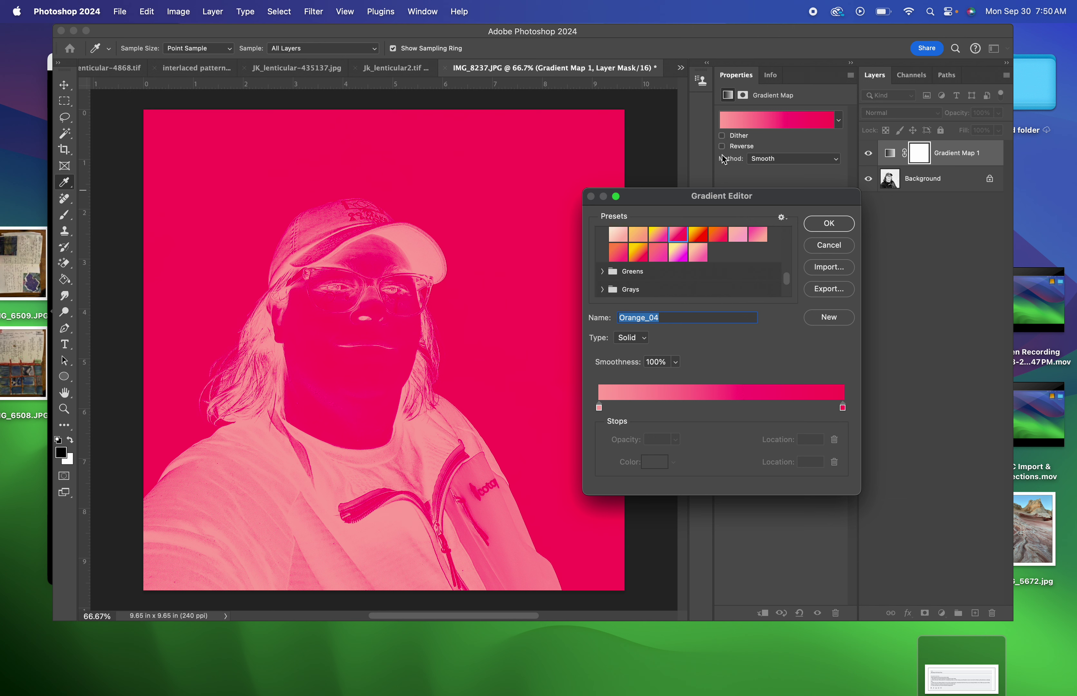
Accept Orange_04, enable Reverse on Gradient Map 1, and reopen the Gradient Editor
left_click(829, 223)
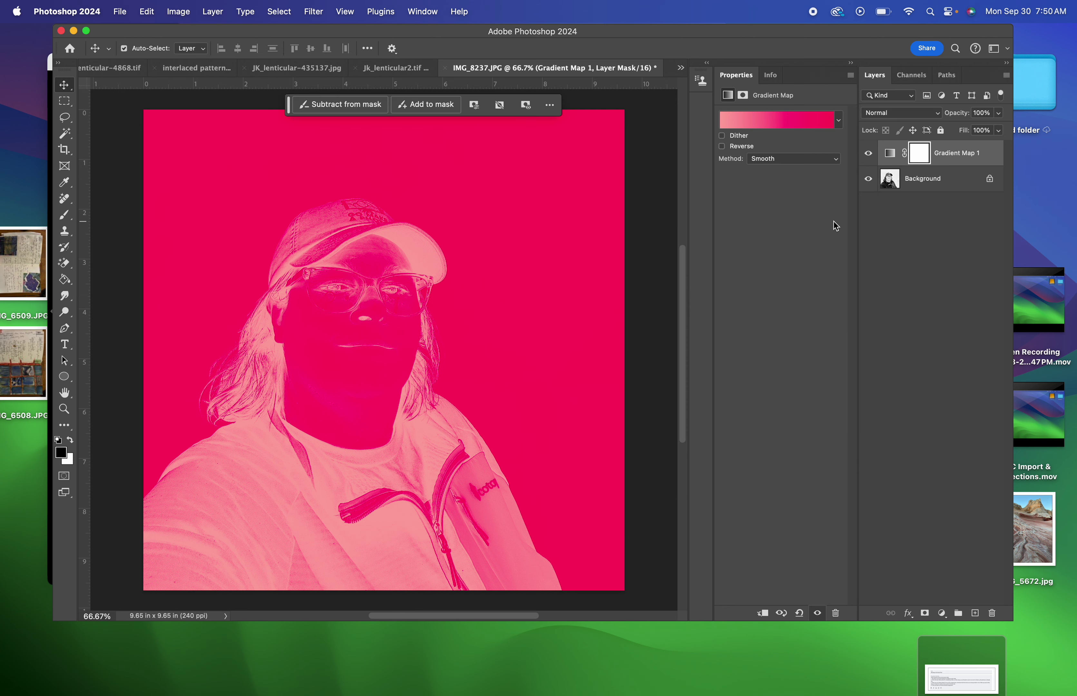
left_click(722, 146)
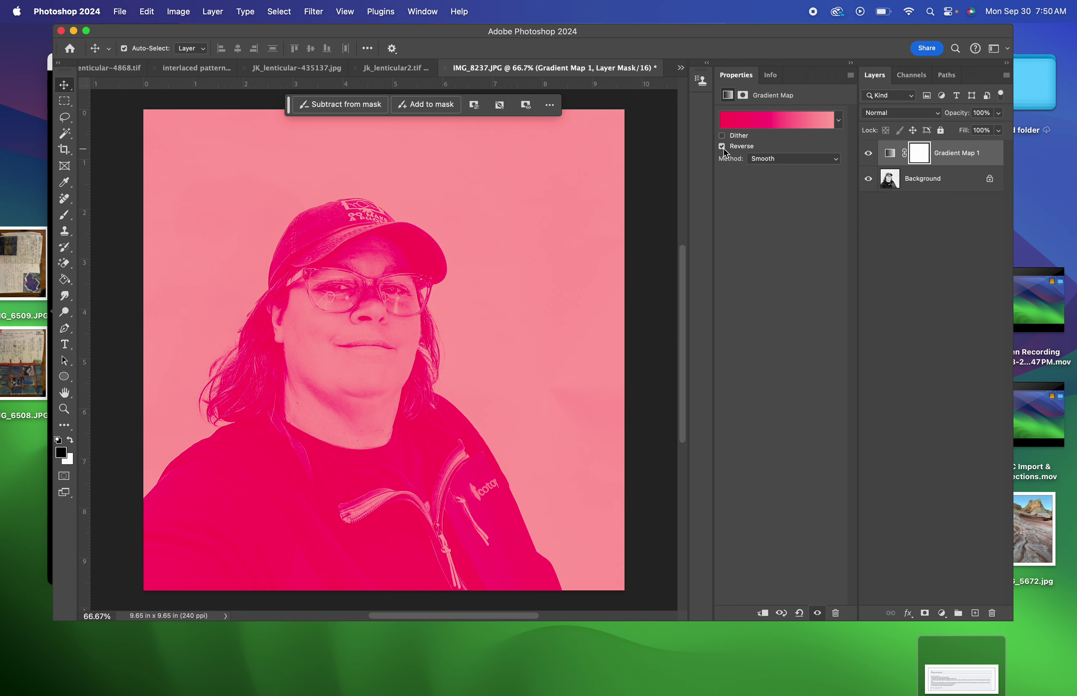
left_click(766, 125)
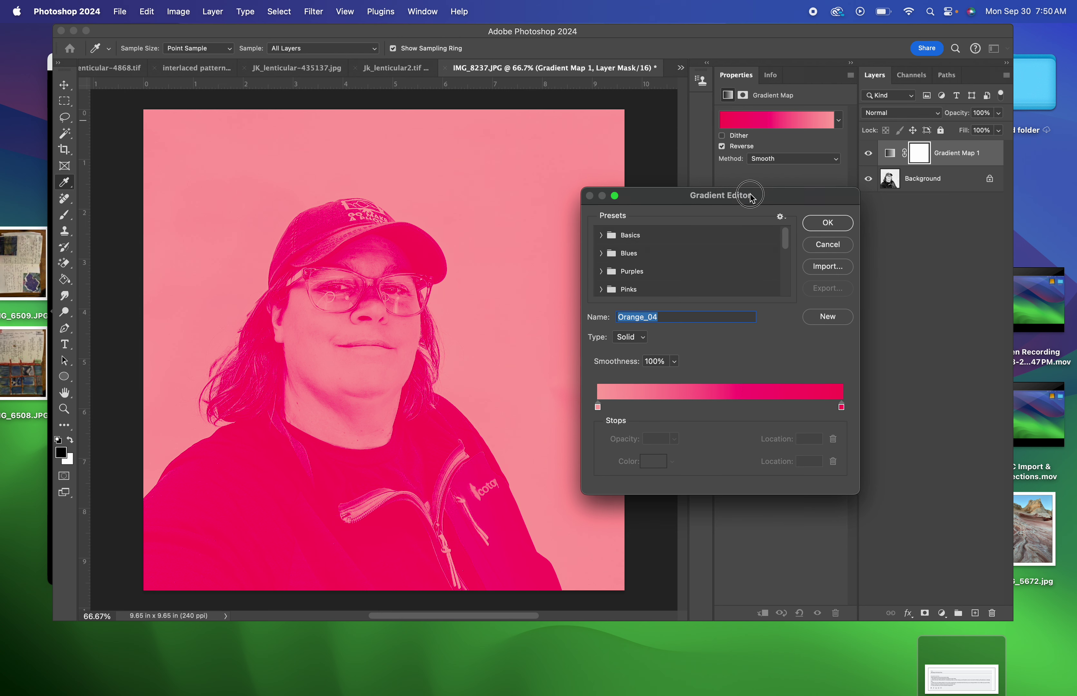
left_click_drag(753, 197, 719, 149)
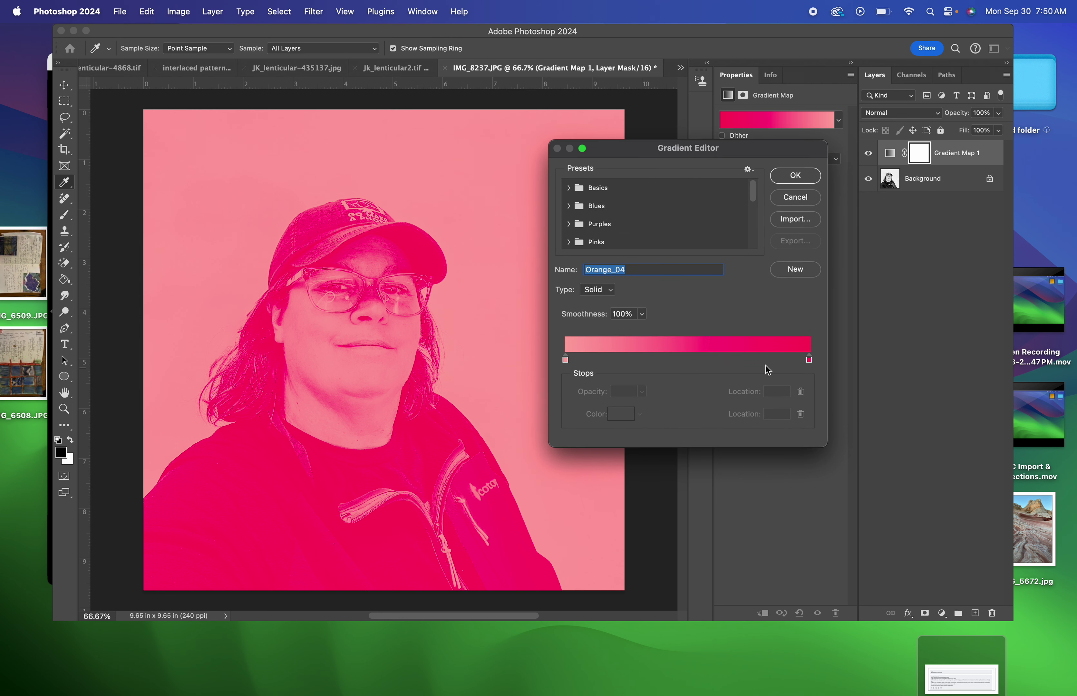
Drag the deep pink stop to location 81 and add a new stop at the bar's right end
left_click_drag(810, 363, 765, 365)
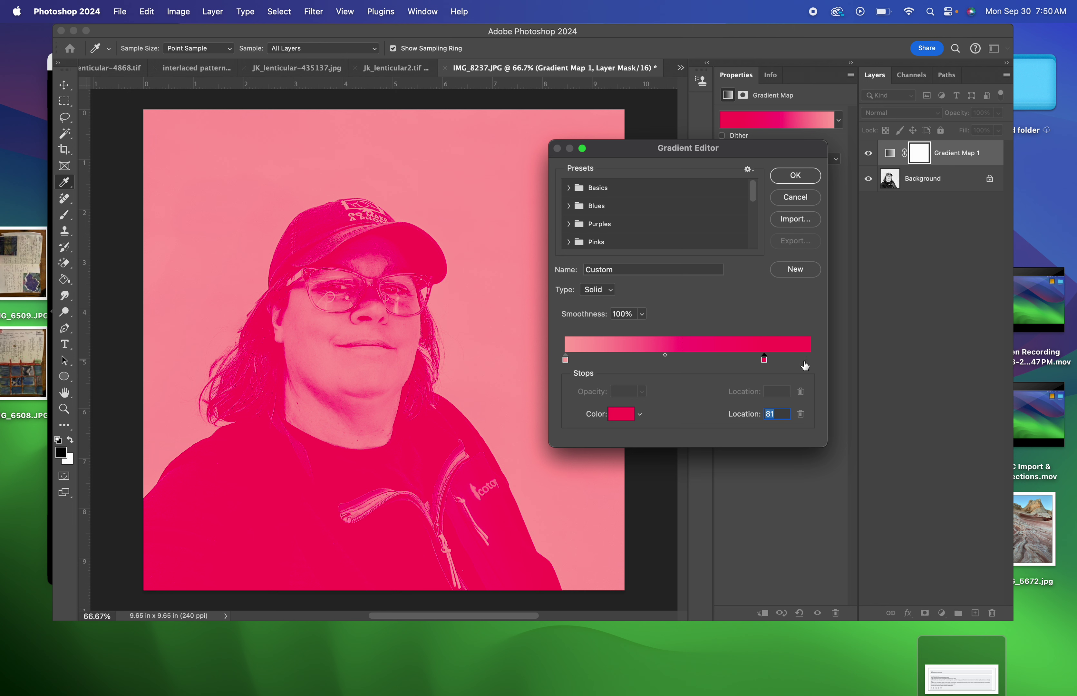
left_click(806, 363)
Color the right-end stop purple #590f92 and move the deep pink stop to 73
left_click(622, 416)
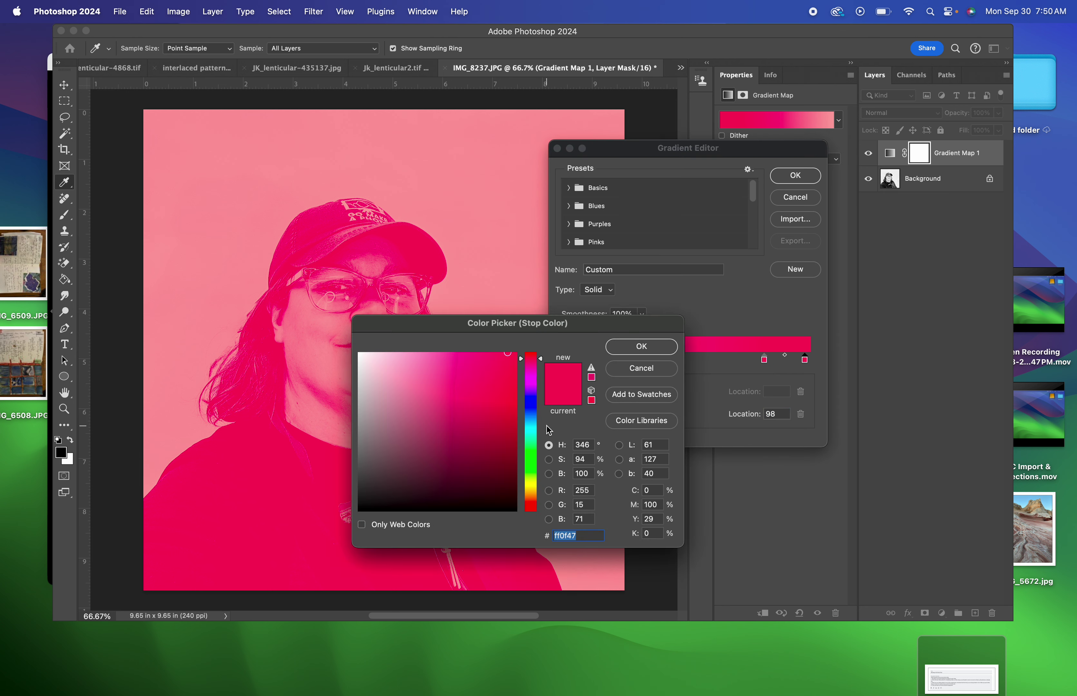
mouse_move(534, 403)
left_mouse_down()
mouse_move(503, 385)
mouse_move(501, 421)
left_mouse_up()
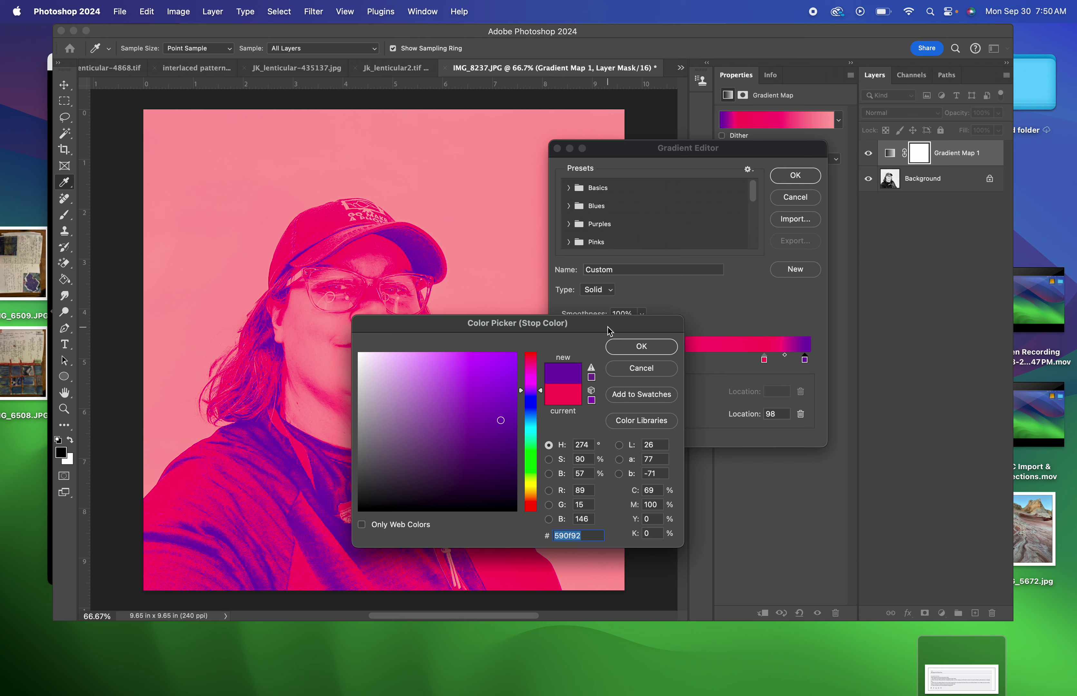
left_click_drag(614, 330, 777, 399)
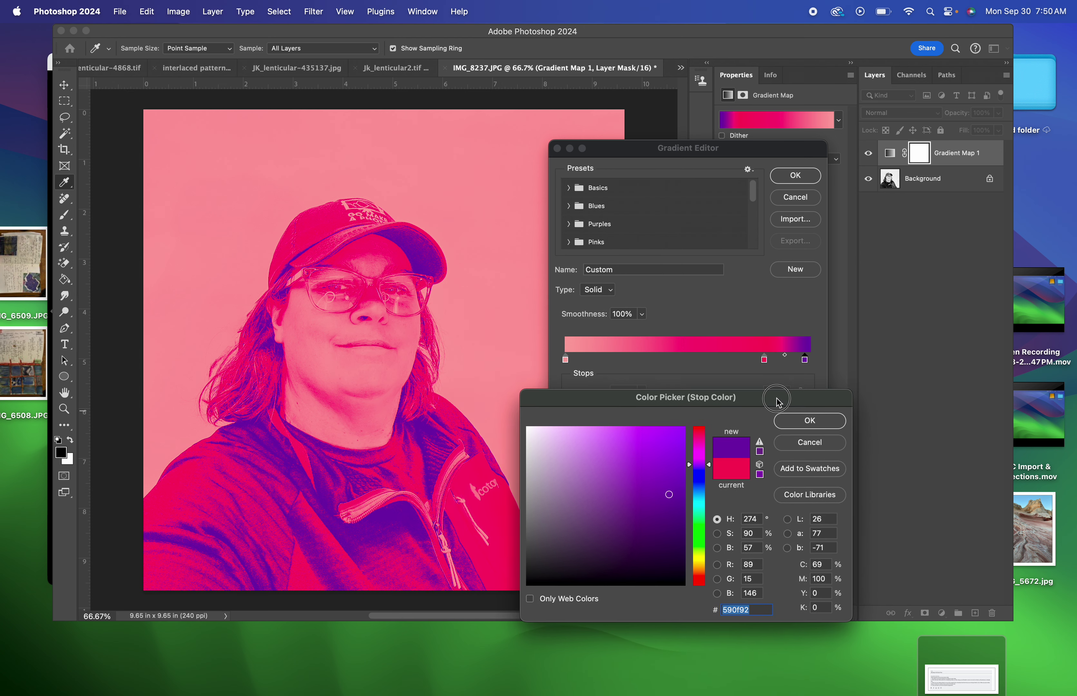
left_click(817, 421)
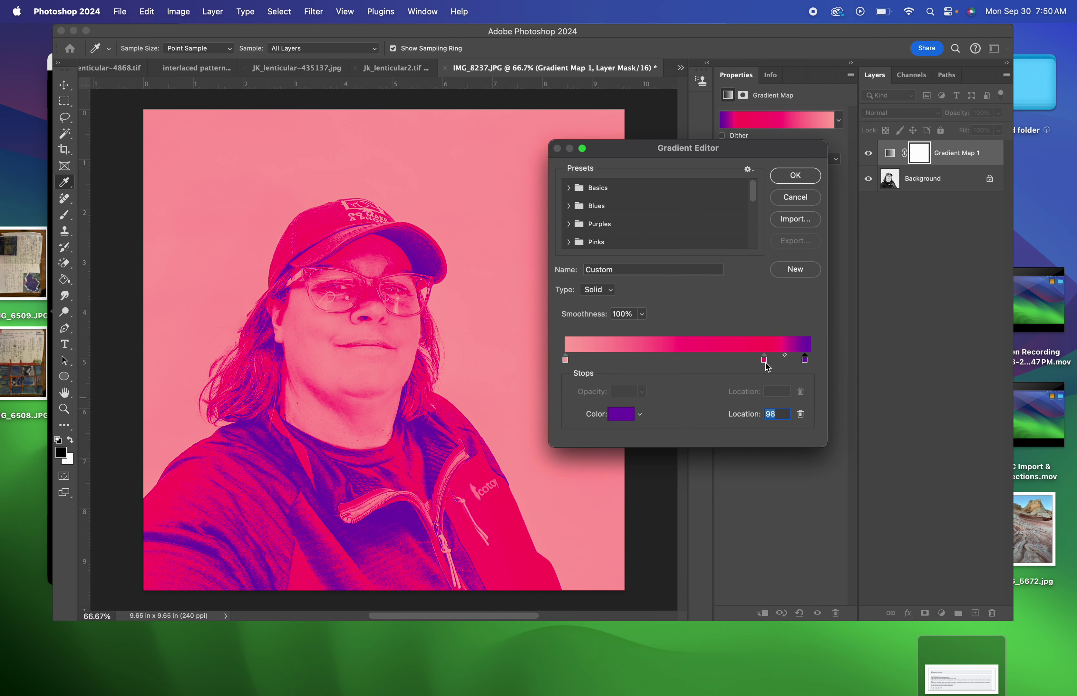
left_click_drag(767, 365, 747, 367)
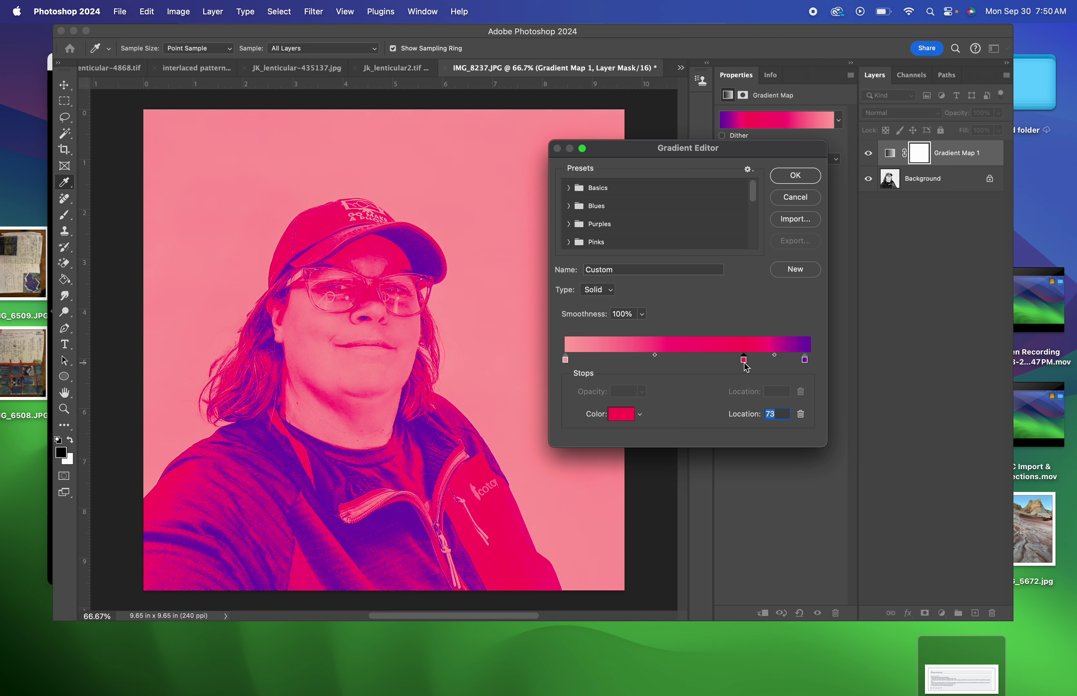
Add a gradient stop at location 16 and try several orange shades for it
left_click(606, 360)
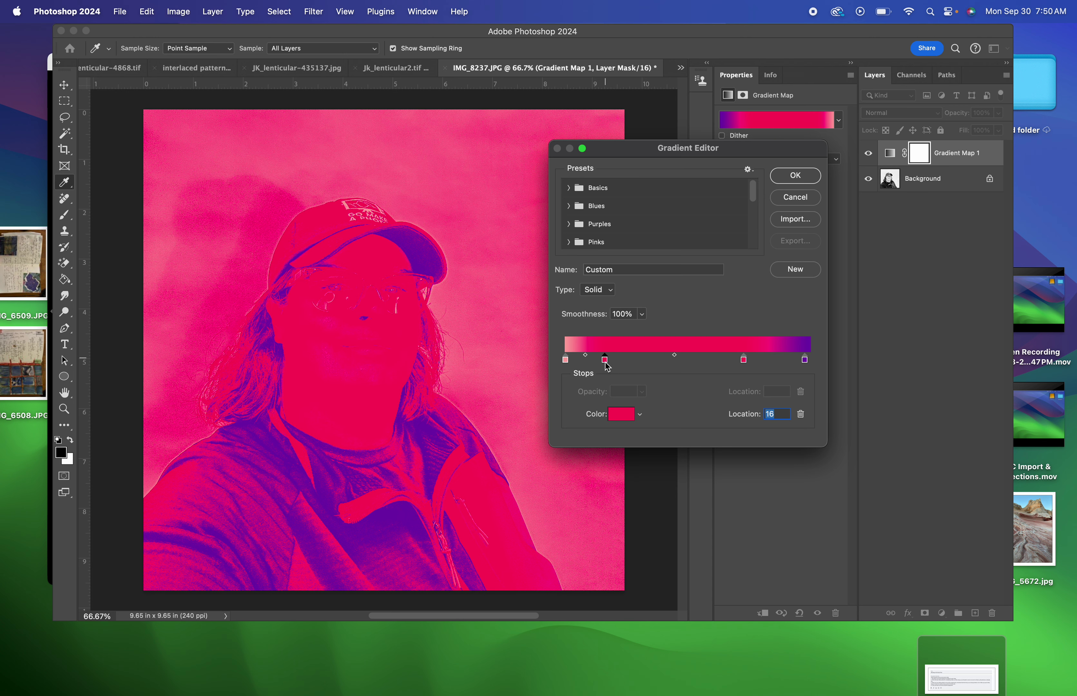
left_click(620, 416)
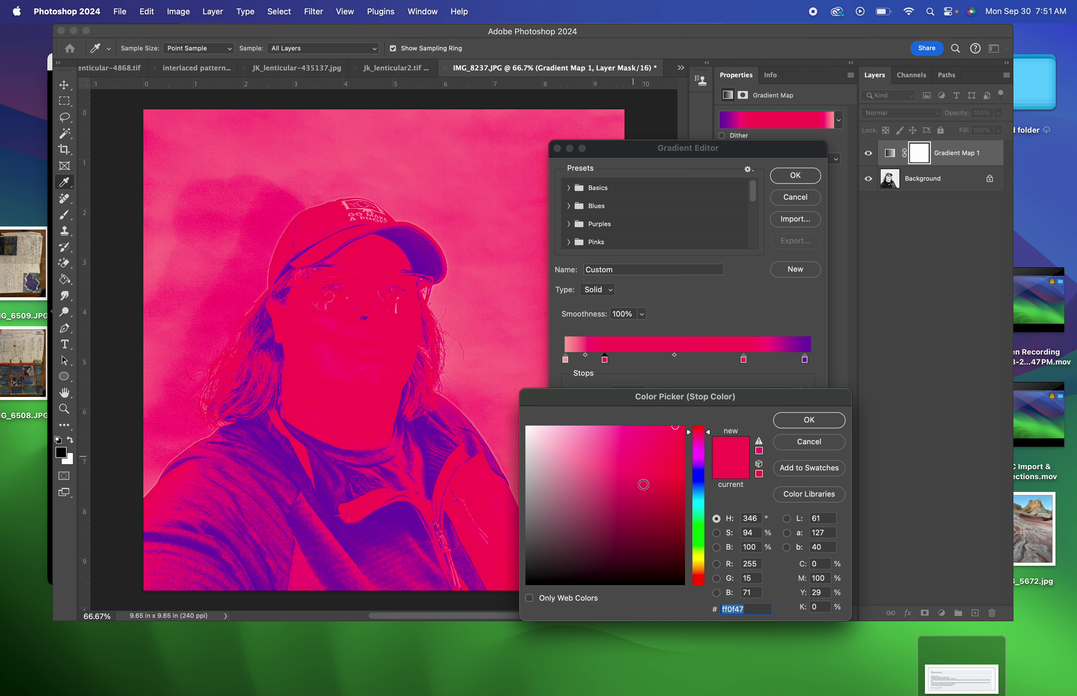
left_click(699, 568)
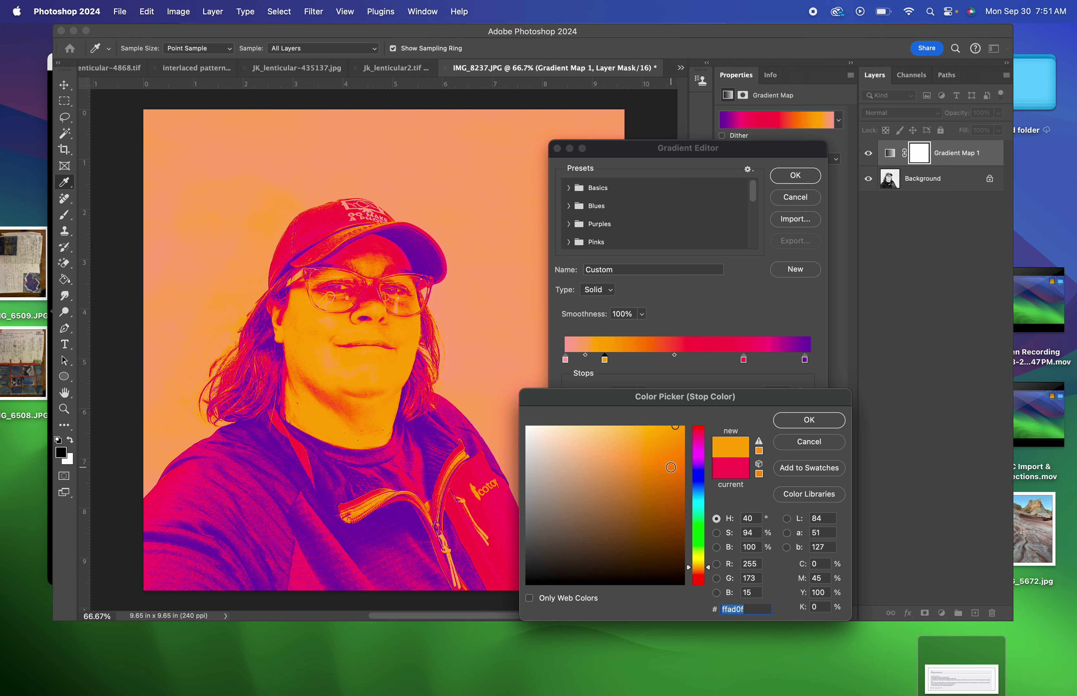
left_click(671, 466)
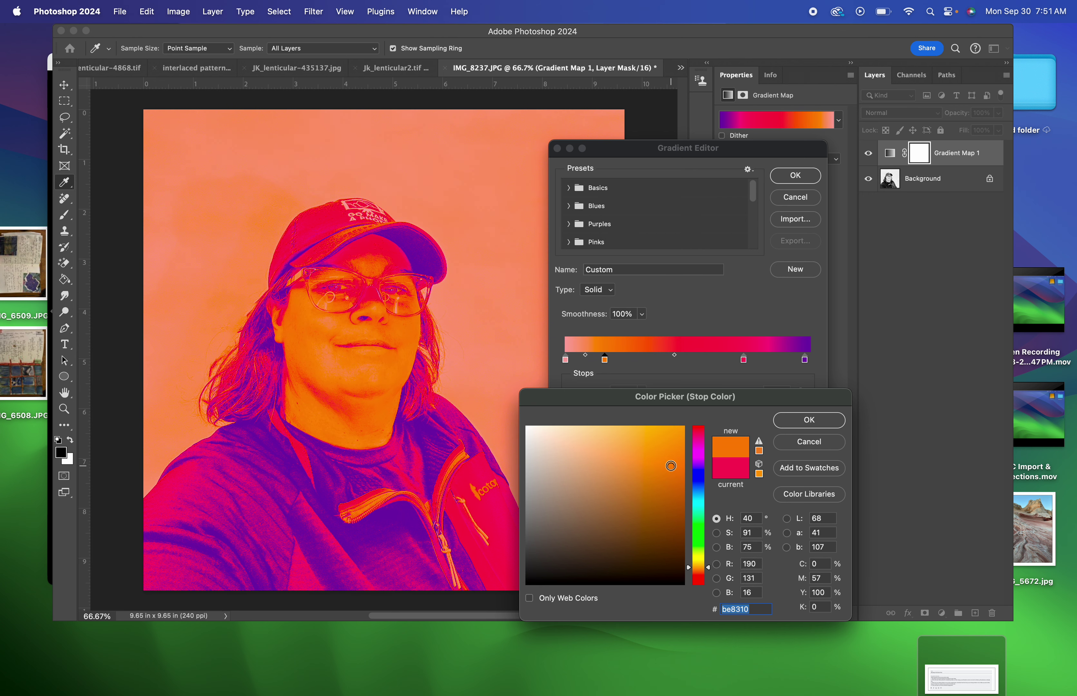
left_click(661, 448)
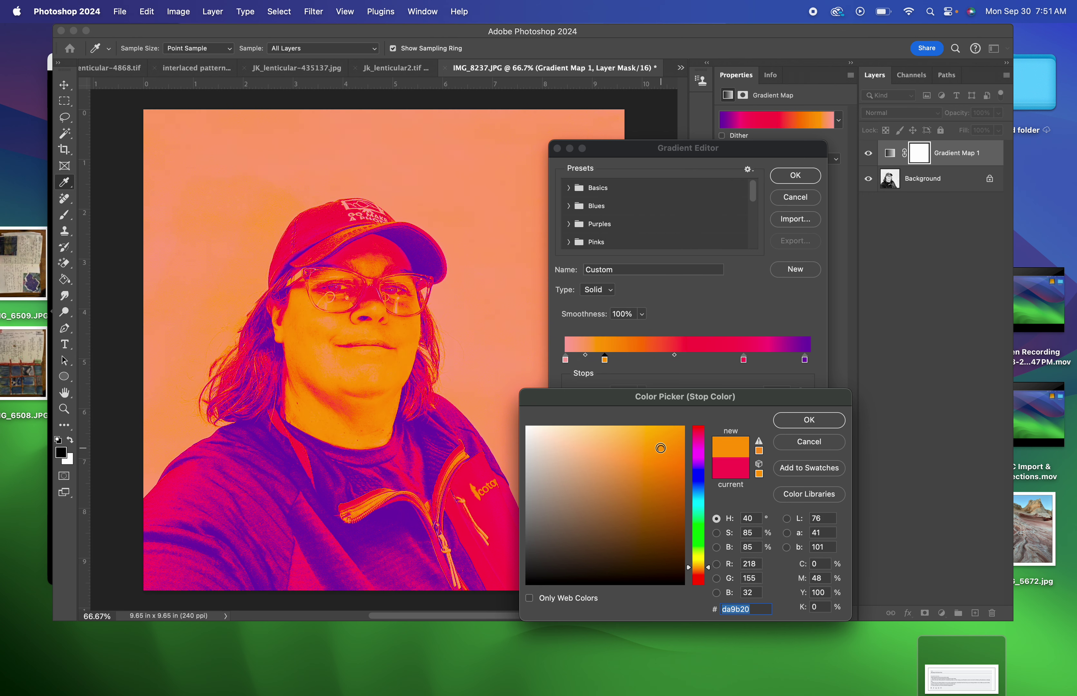
left_click(662, 435)
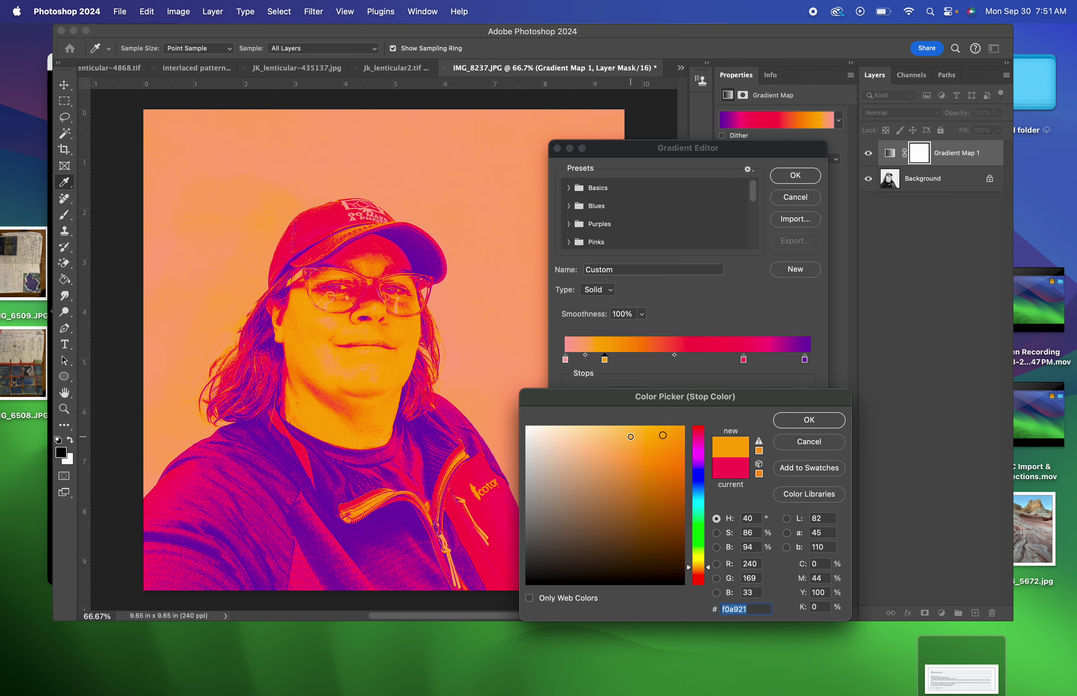
left_click(631, 437)
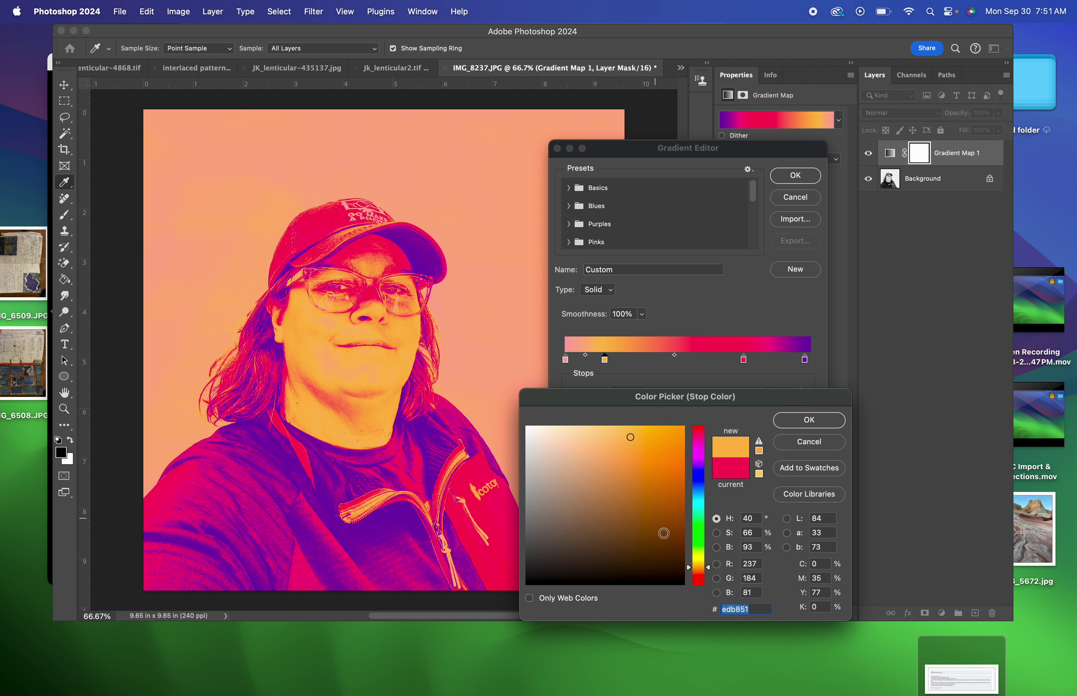
Shift the new stop's color to soft cyan #7dd8d7 and confirm it
left_click_drag(711, 573, 710, 531)
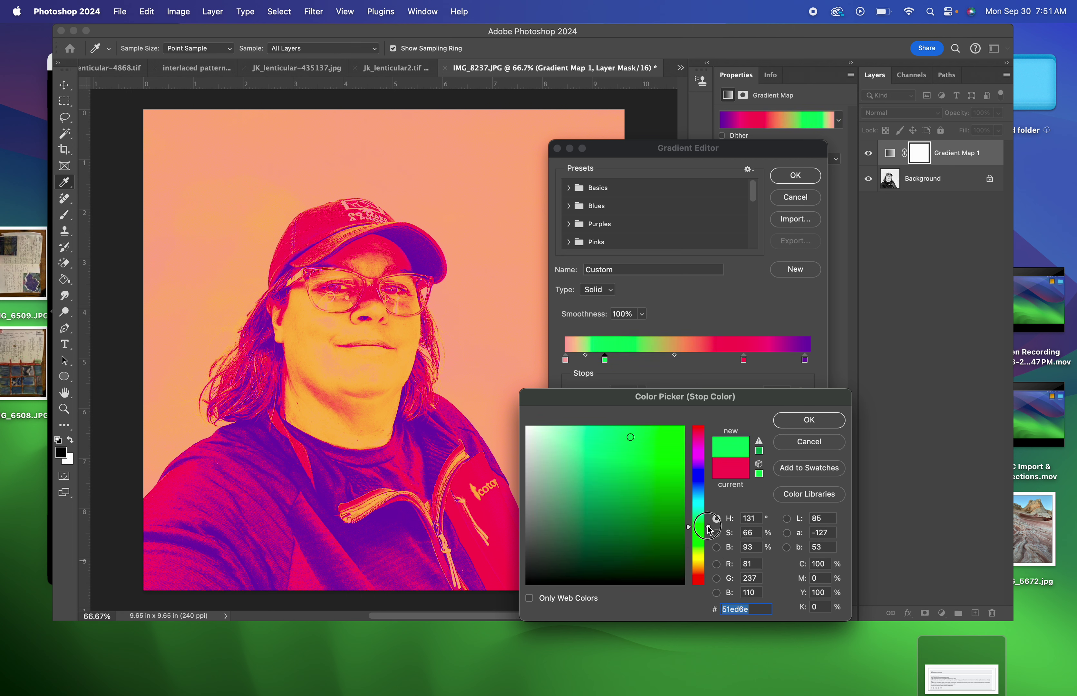
left_click_drag(709, 530, 708, 505)
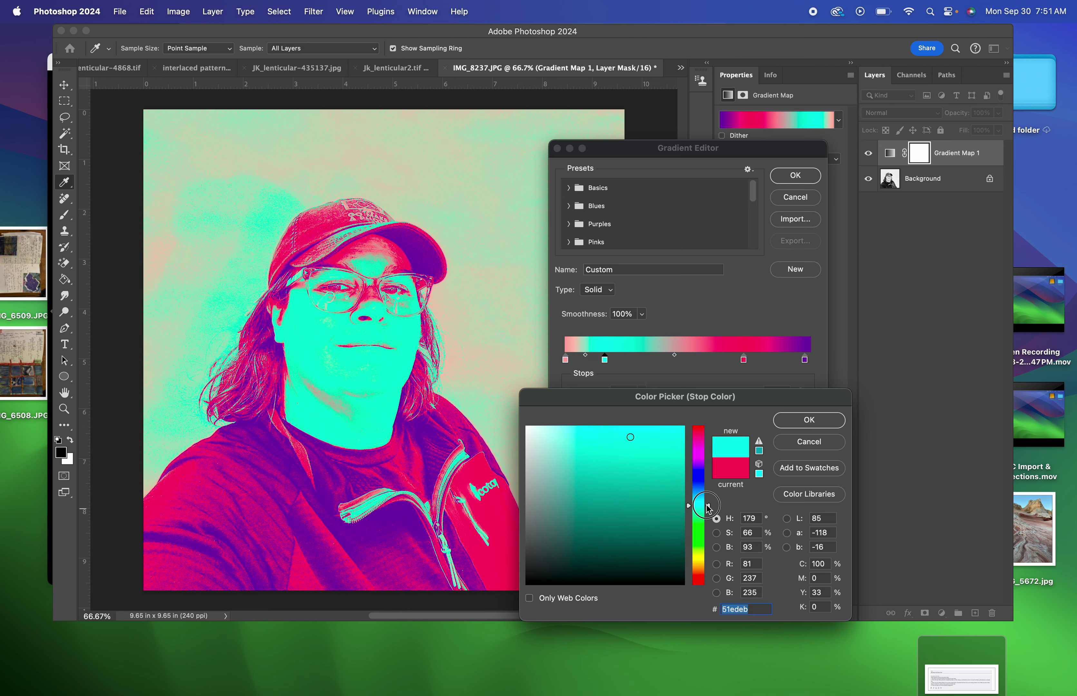
left_click_drag(630, 437, 593, 449)
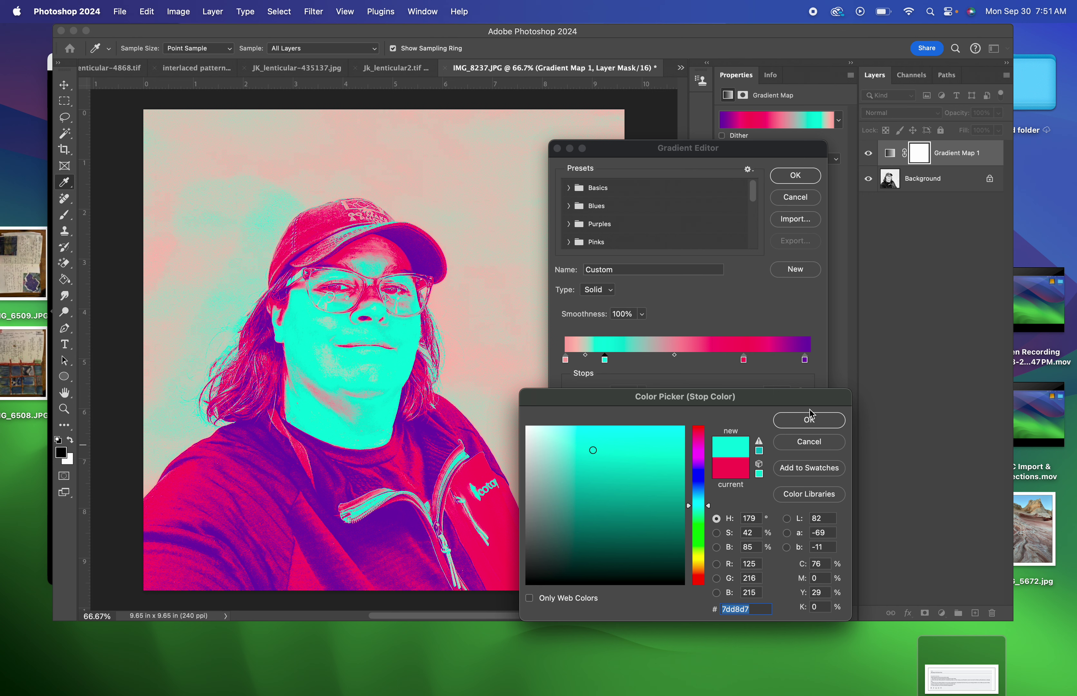
left_click(809, 420)
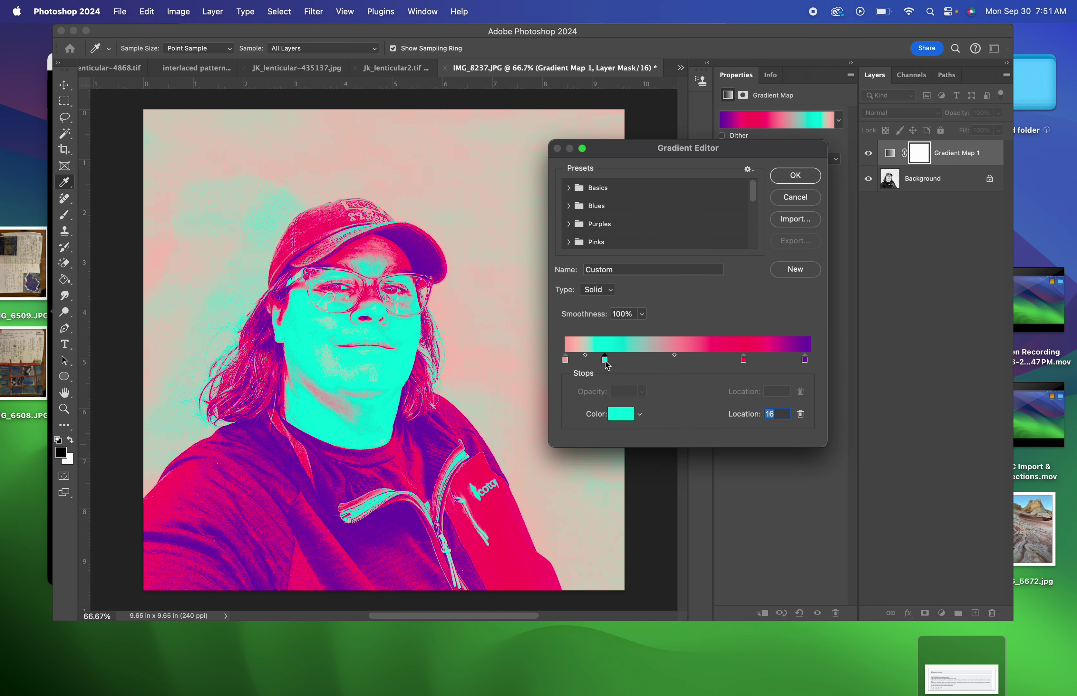
Move the cyan stop to 25, adjust its blend midpoint, and shift the light pink start stop to 3
left_click_drag(605, 364, 628, 367)
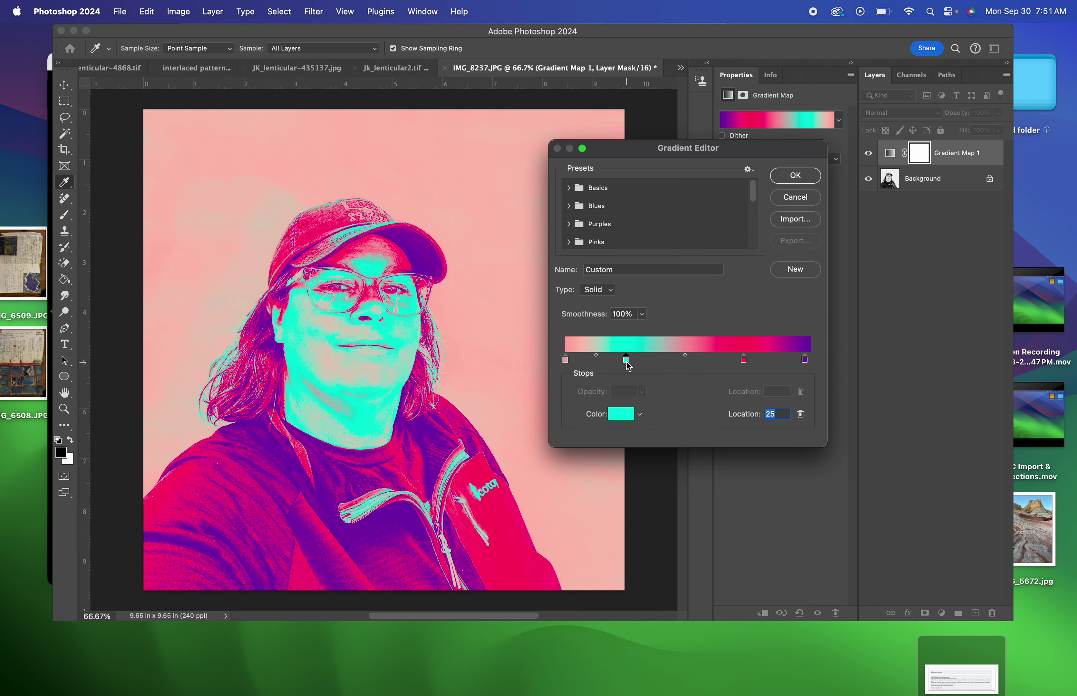
left_click(602, 356)
mouse_move(597, 356)
left_mouse_down()
mouse_move(584, 363)
mouse_move(596, 365)
left_mouse_up()
mouse_move(565, 360)
left_mouse_down()
mouse_move(588, 361)
mouse_move(576, 365)
left_mouse_up()
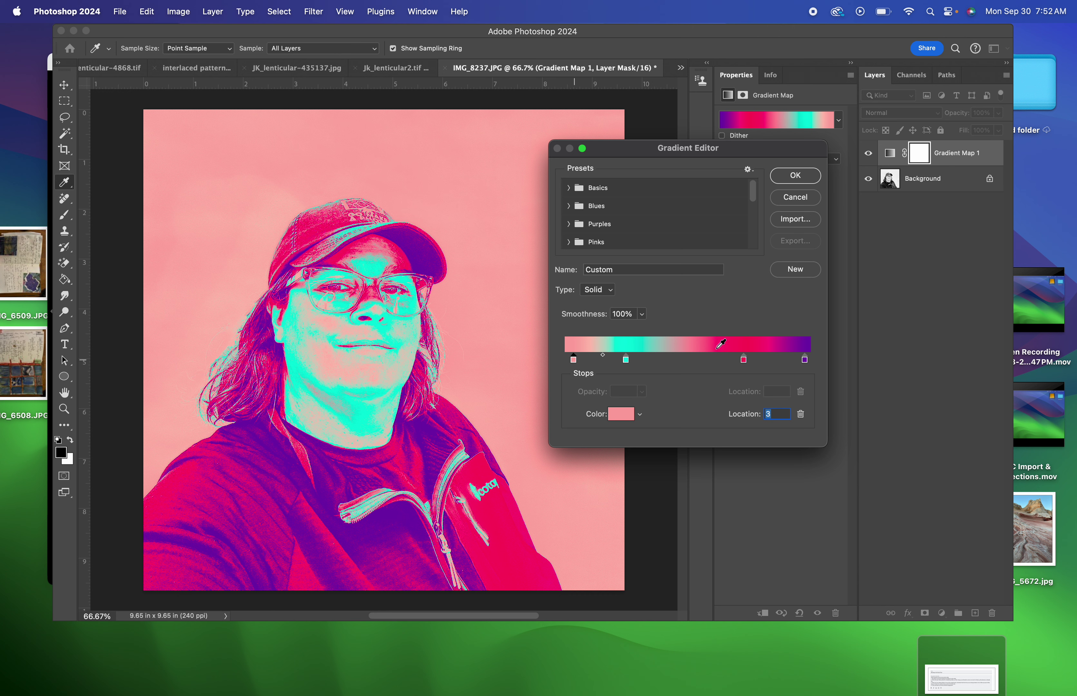
Add a stop at location 39 and give it a saturated blue-violet color
left_click(662, 362)
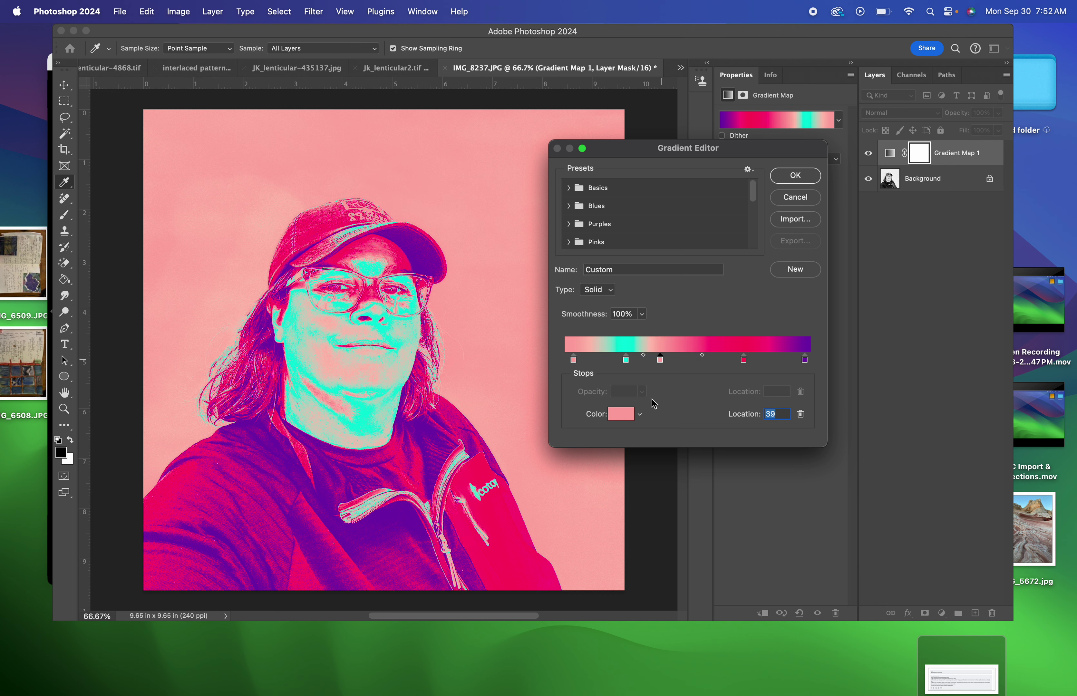
left_click(626, 417)
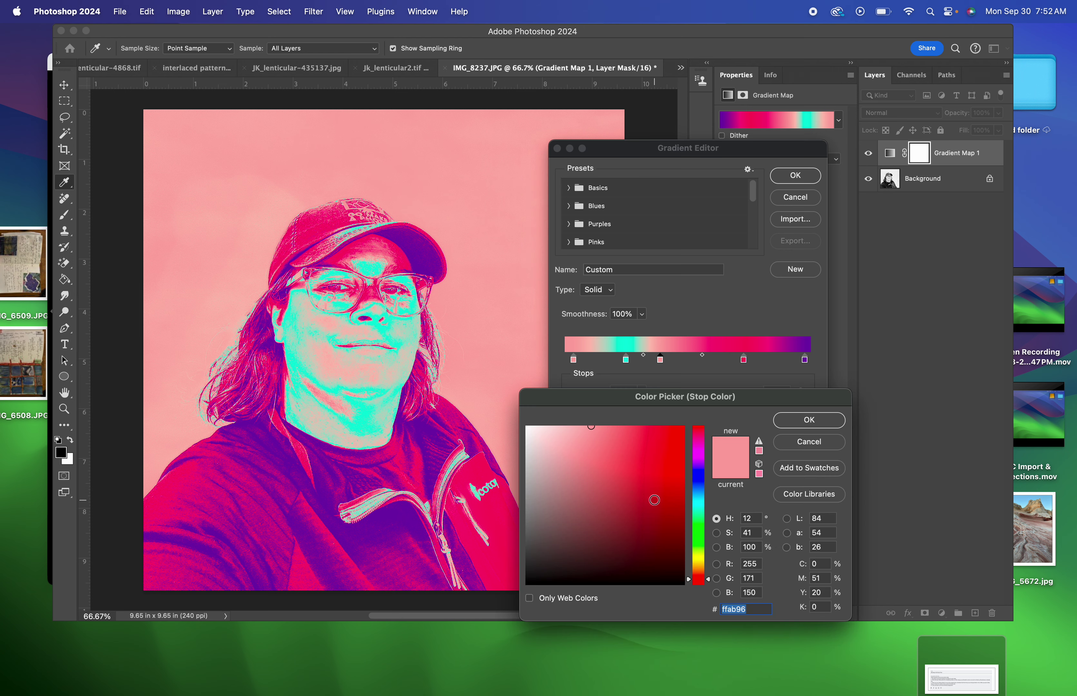
left_click(699, 462)
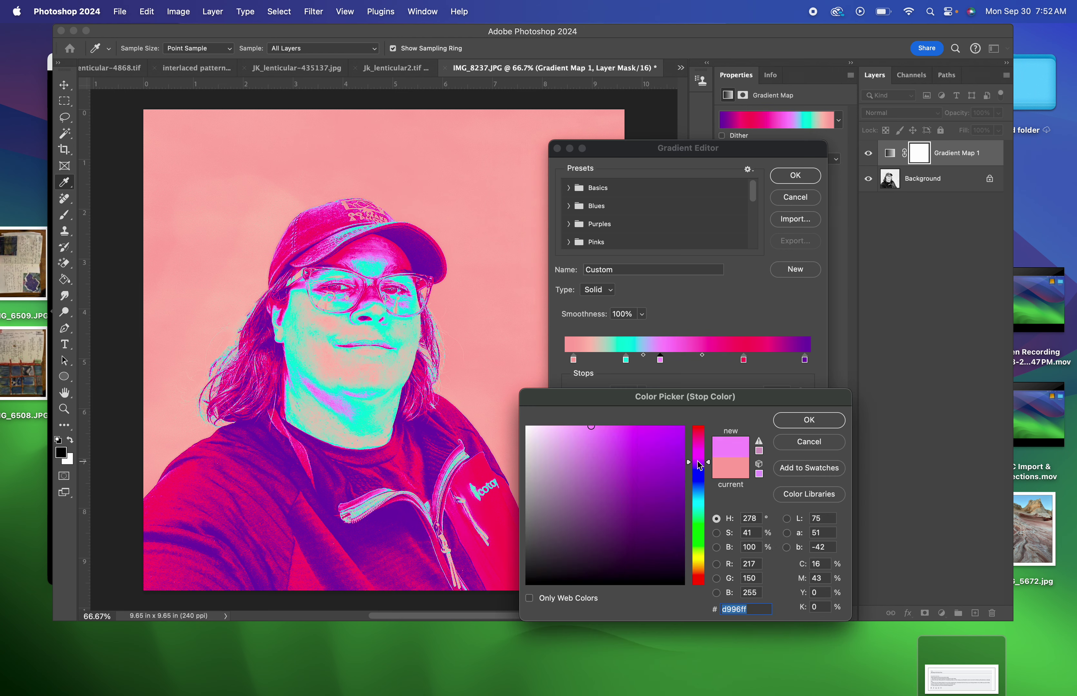
left_click(697, 472)
left_click_drag(644, 456, 631, 461)
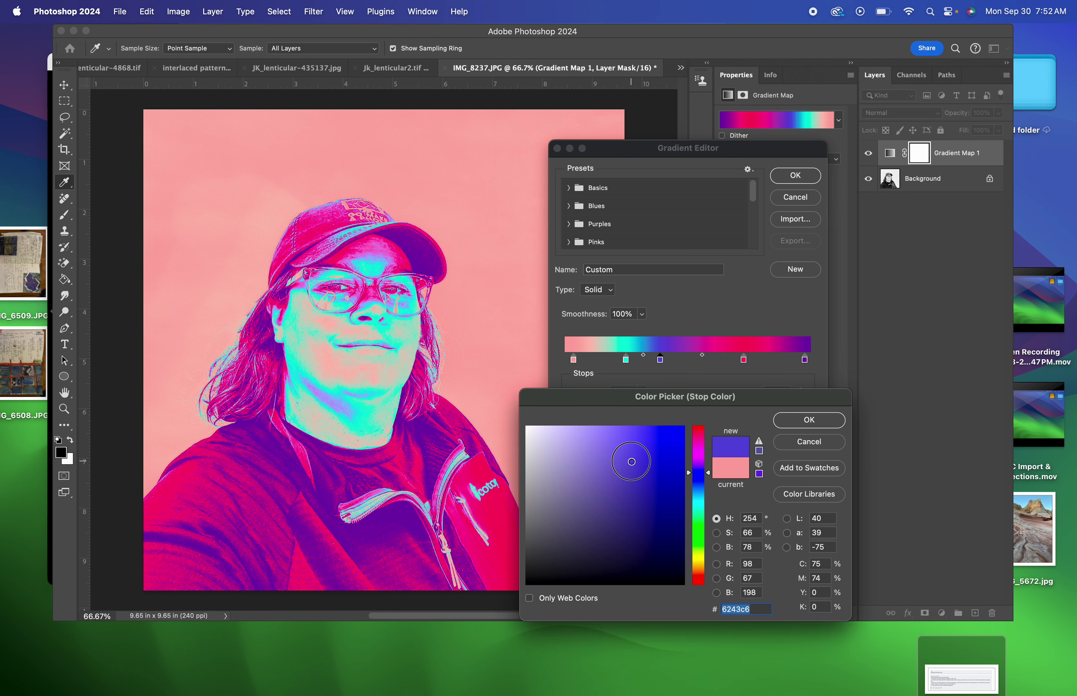
Refine the stop to muted violet #8678b4 and confirm the color
left_click(593, 454)
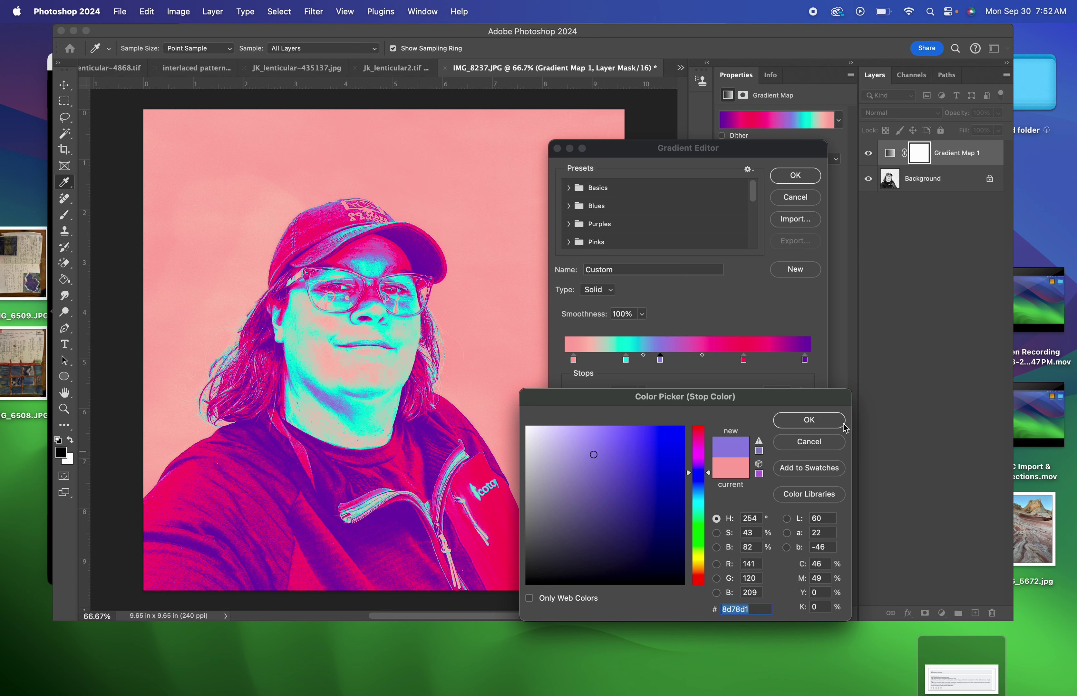
left_click(569, 492)
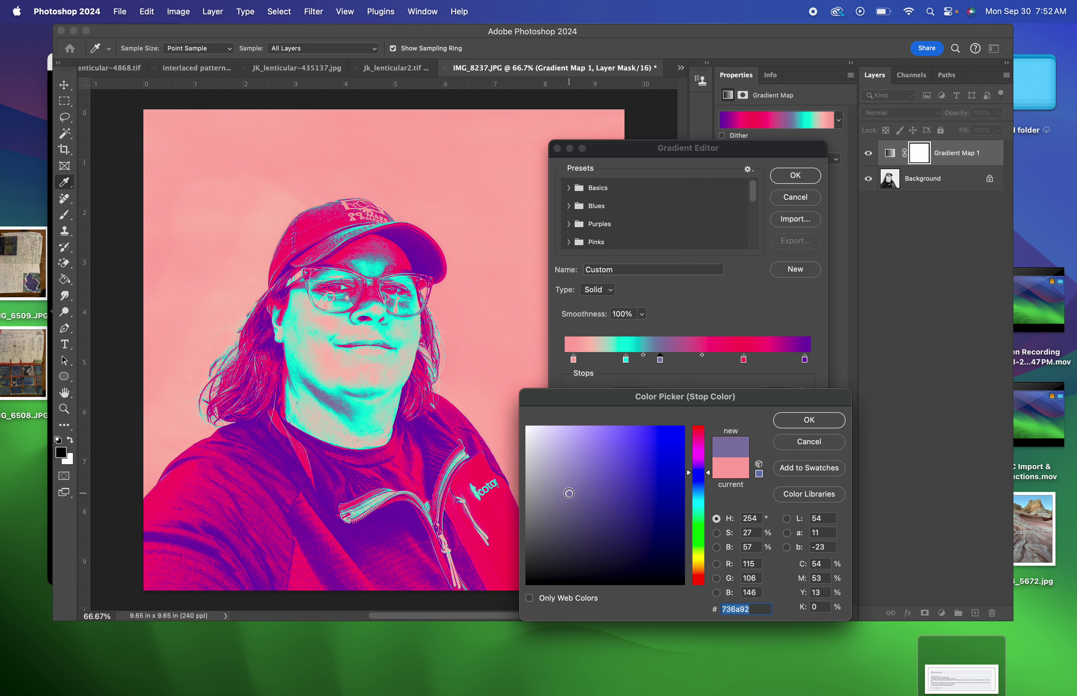
left_click(622, 483)
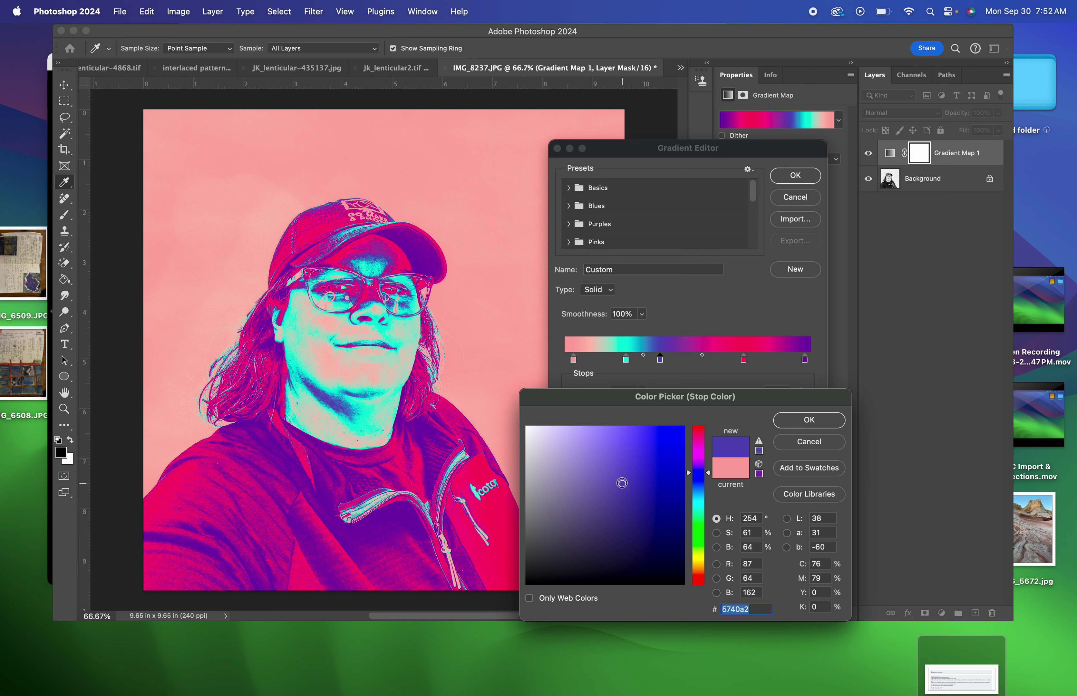
left_click(578, 472)
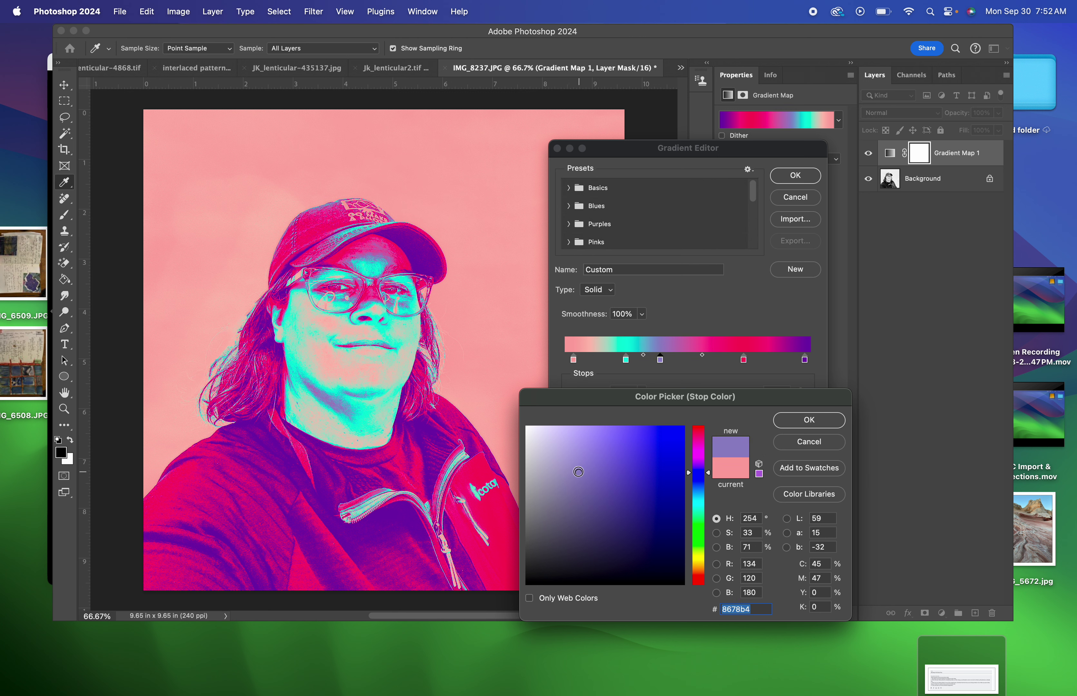
left_click(804, 423)
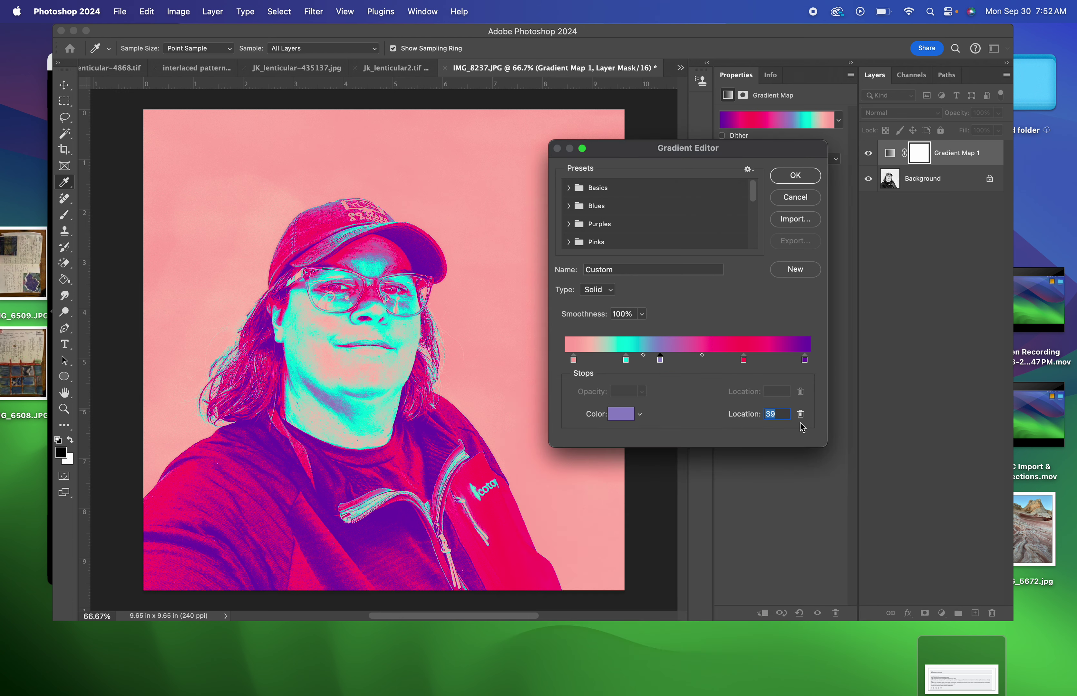